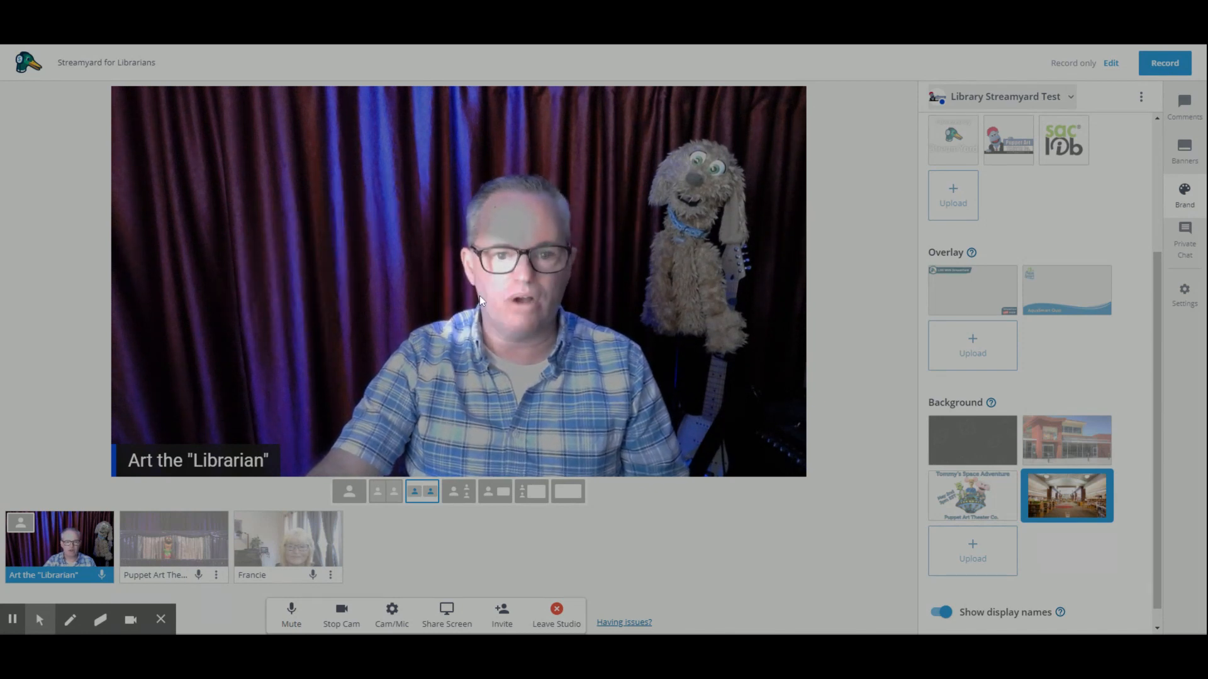
Add the Puppet Art Theater Co. guest to the stream beside the host
{"action": "mouse_move", "coordinate": [78, 553]}
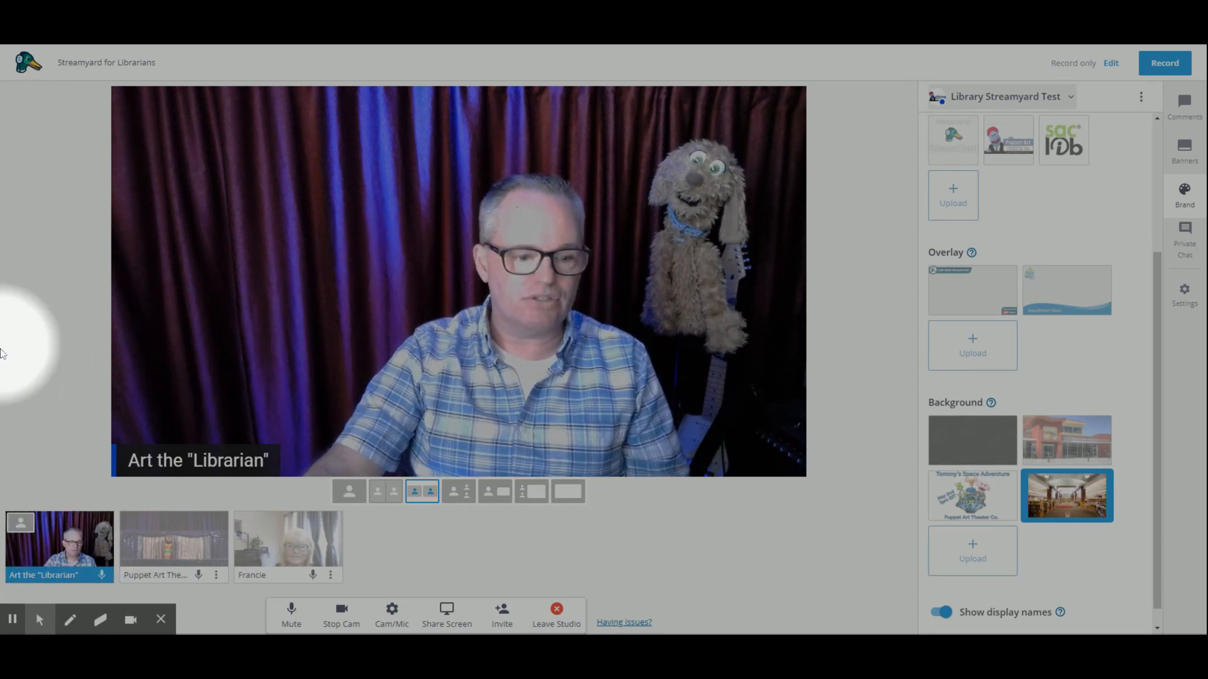
{"action": "mouse_move", "coordinate": [161, 564]}
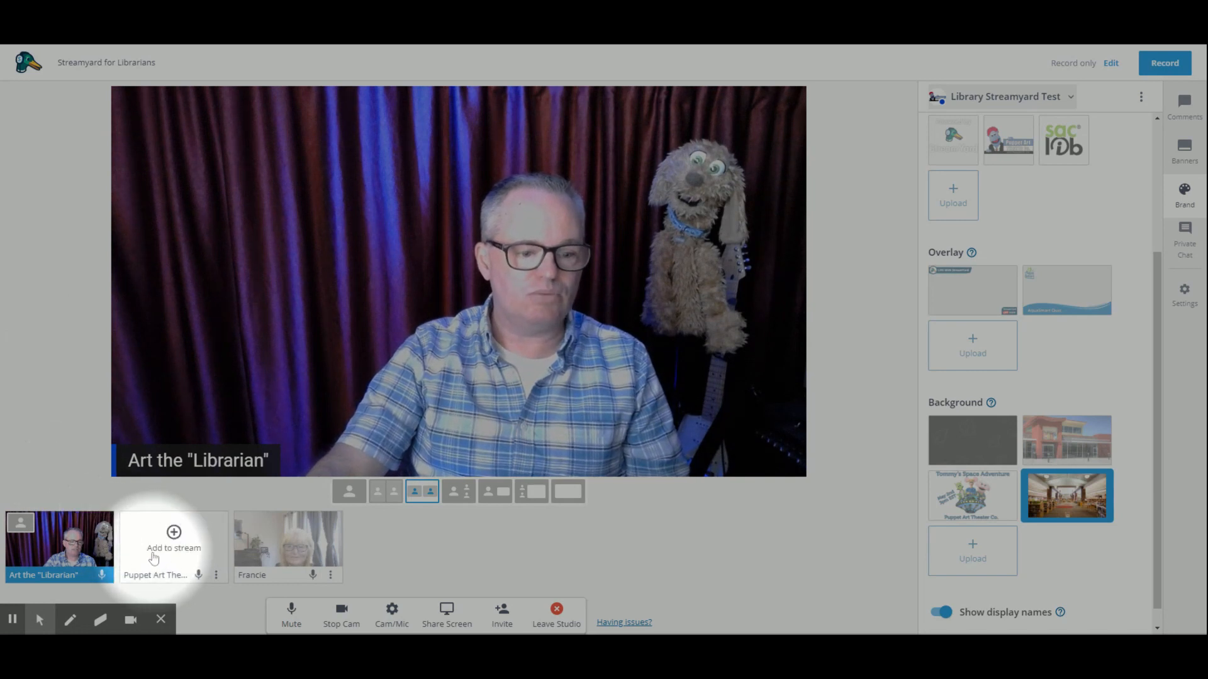
{"action": "left_click", "coordinate": [153, 558]}
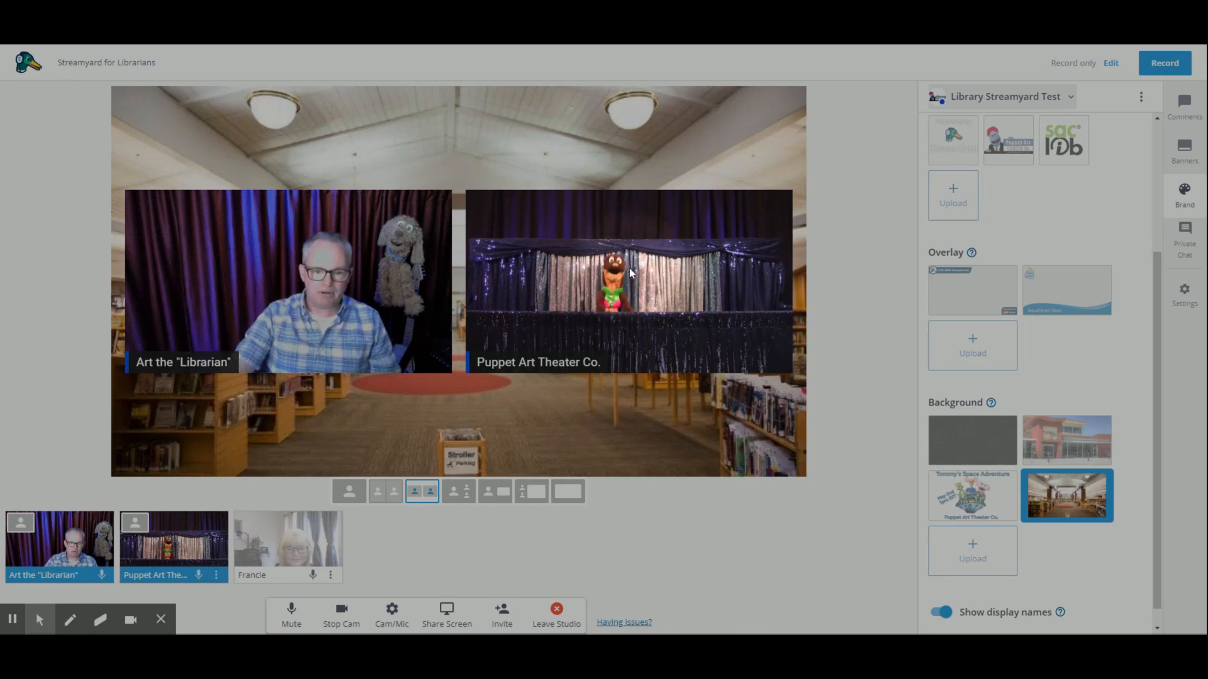
Try the puppet theater's solo layout plus the side-by-side and leader layouts, ending on the group layout with the library background showing
{"action": "mouse_move", "coordinate": [167, 539]}
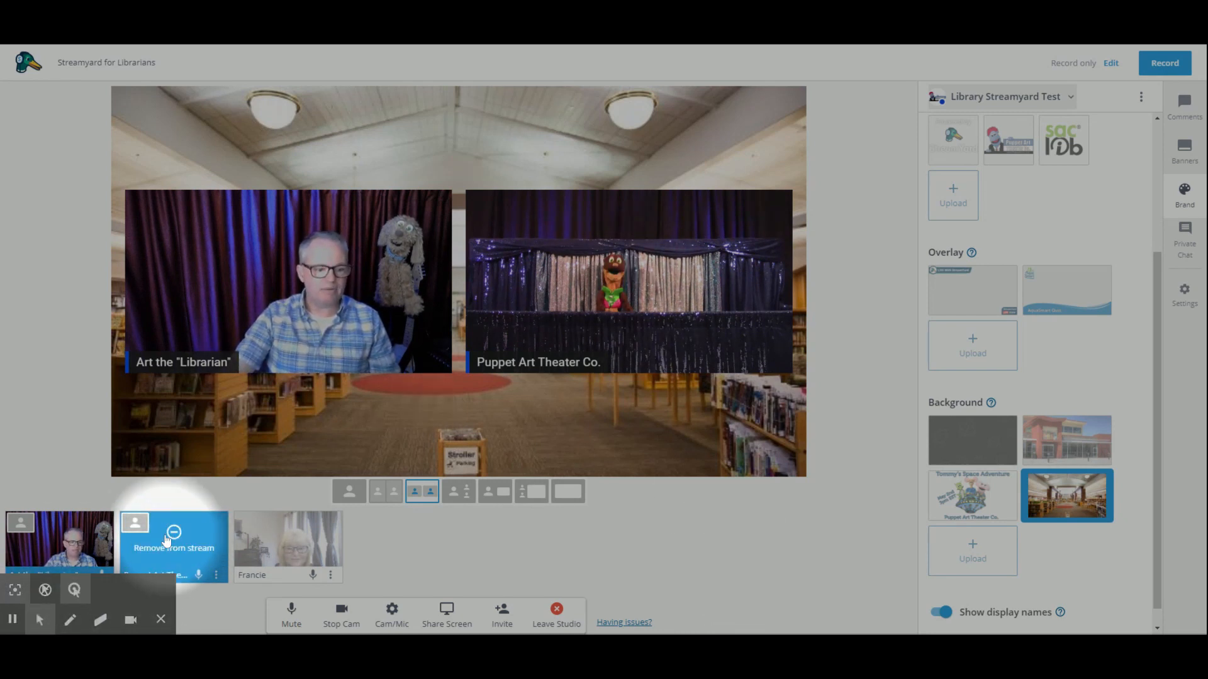
{"action": "left_click", "coordinate": [131, 529]}
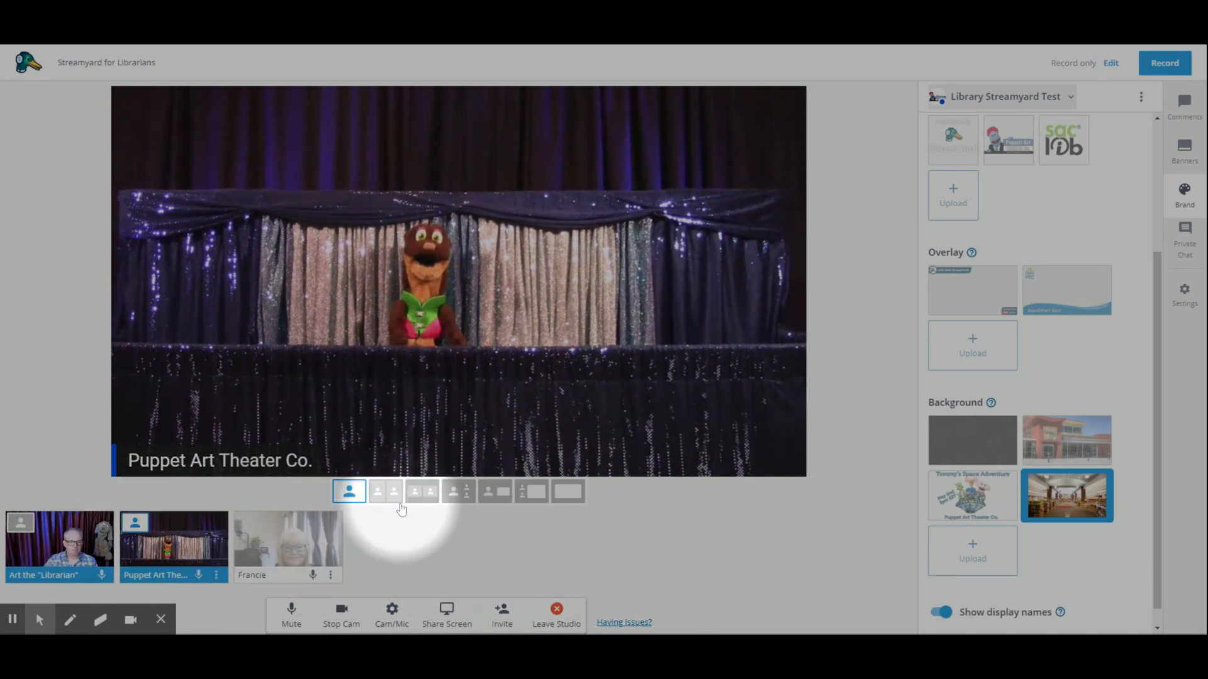
{"action": "left_click", "coordinate": [385, 492]}
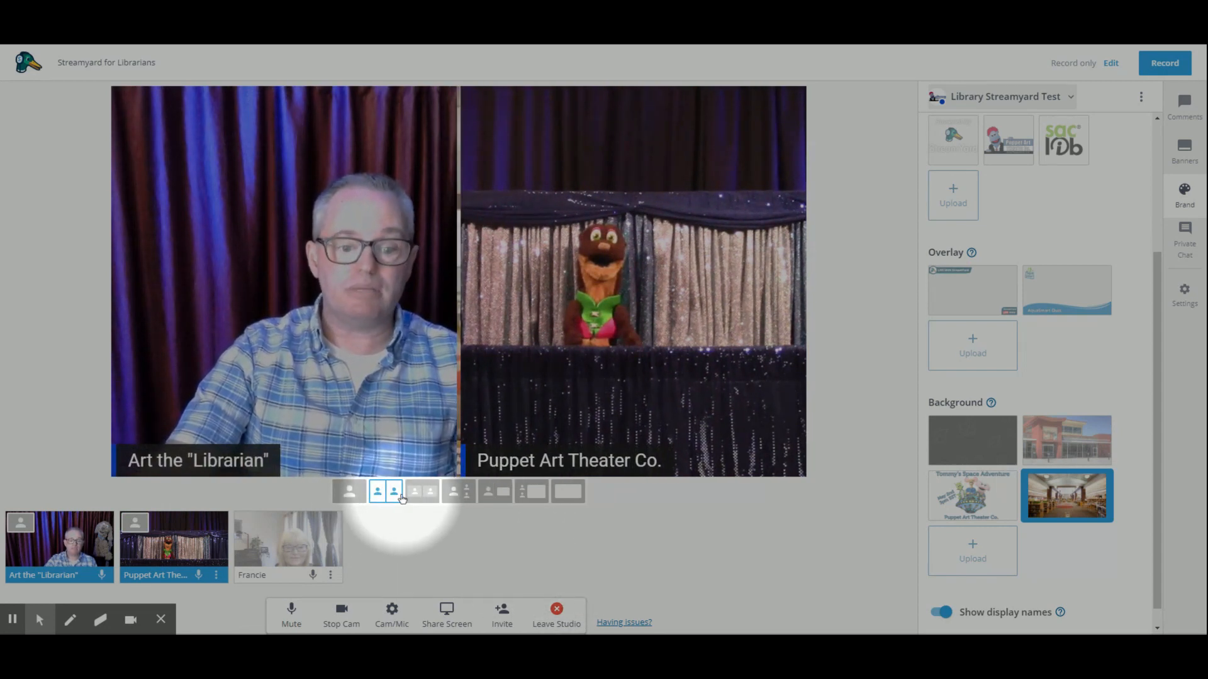
{"action": "left_click", "coordinate": [422, 492]}
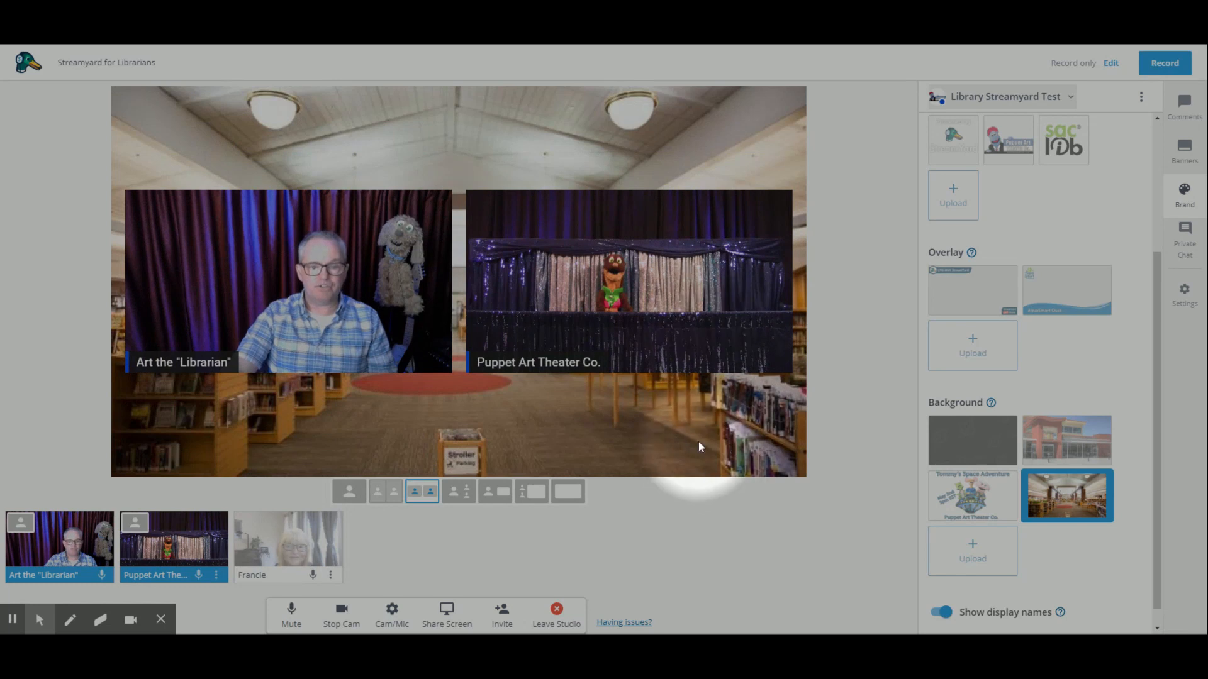
{"action": "left_click", "coordinate": [458, 494]}
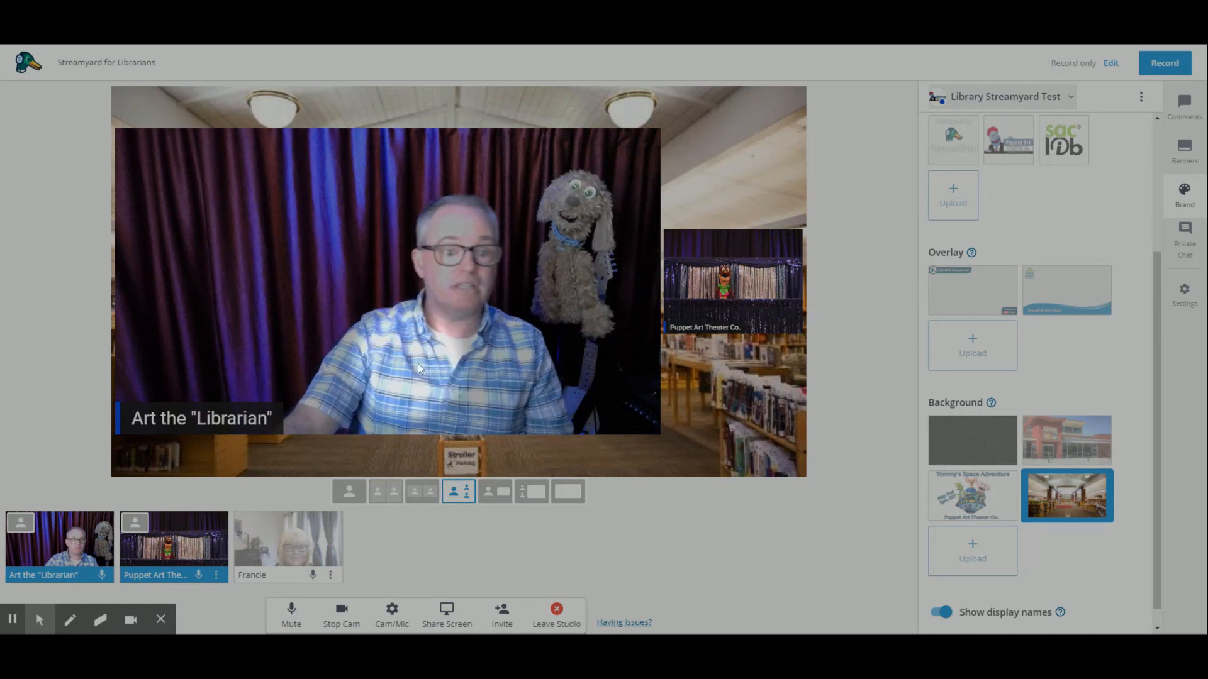
{"action": "left_click", "coordinate": [422, 492]}
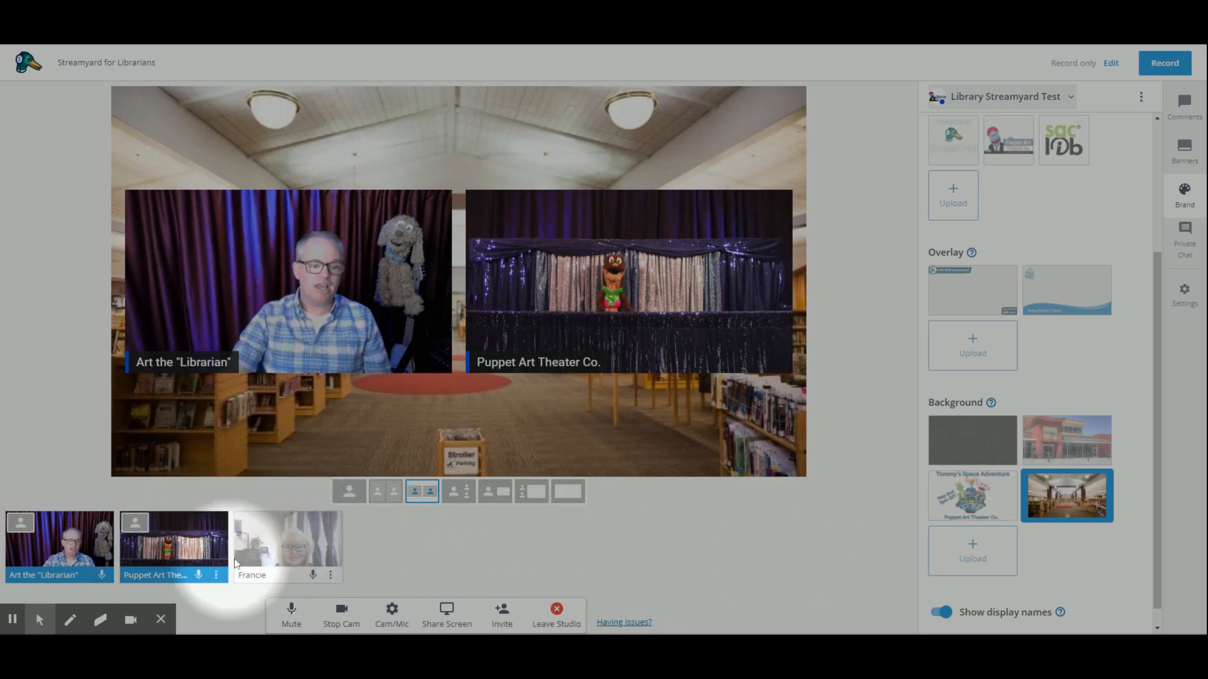
Add the third participant to the stream, and try the leader layout and that participant's solo layout
{"action": "mouse_move", "coordinate": [253, 557]}
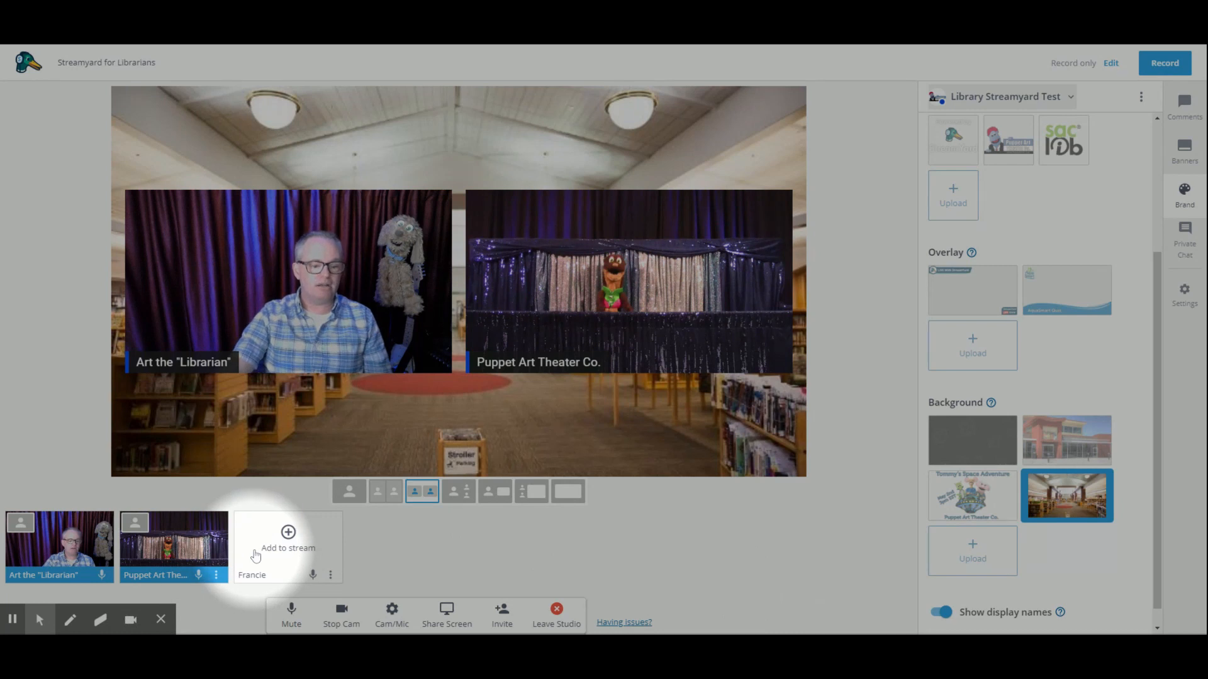
{"action": "left_click", "coordinate": [254, 554]}
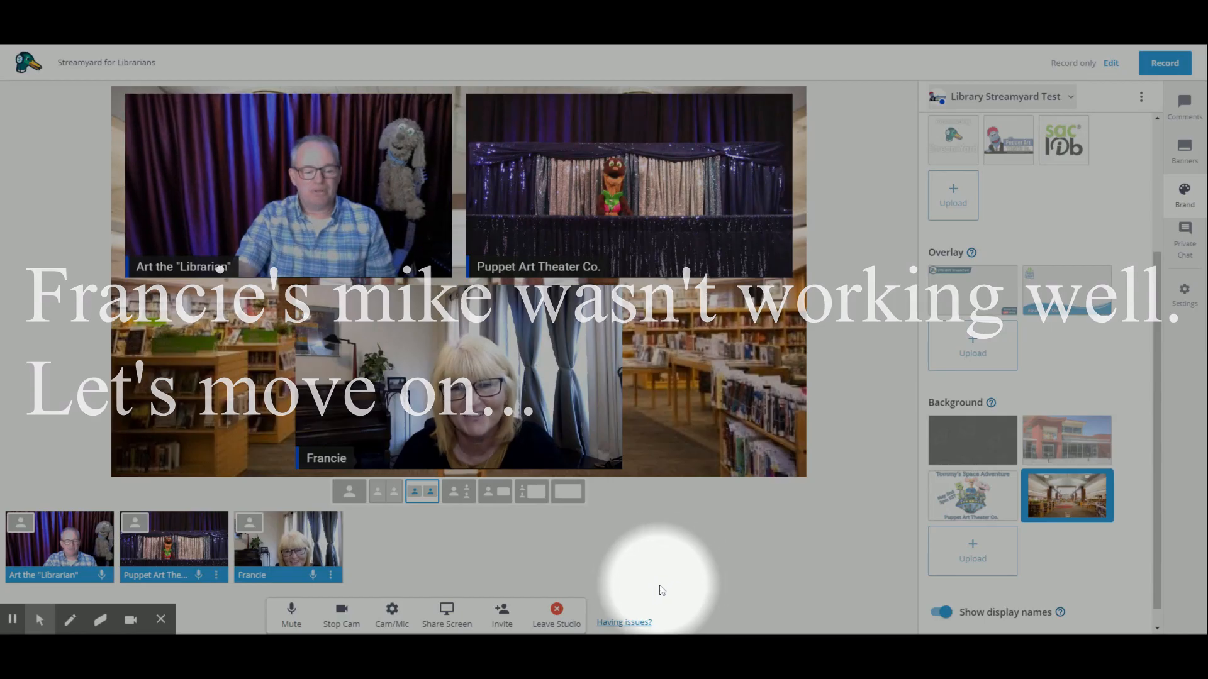
{"action": "left_click", "coordinate": [467, 499]}
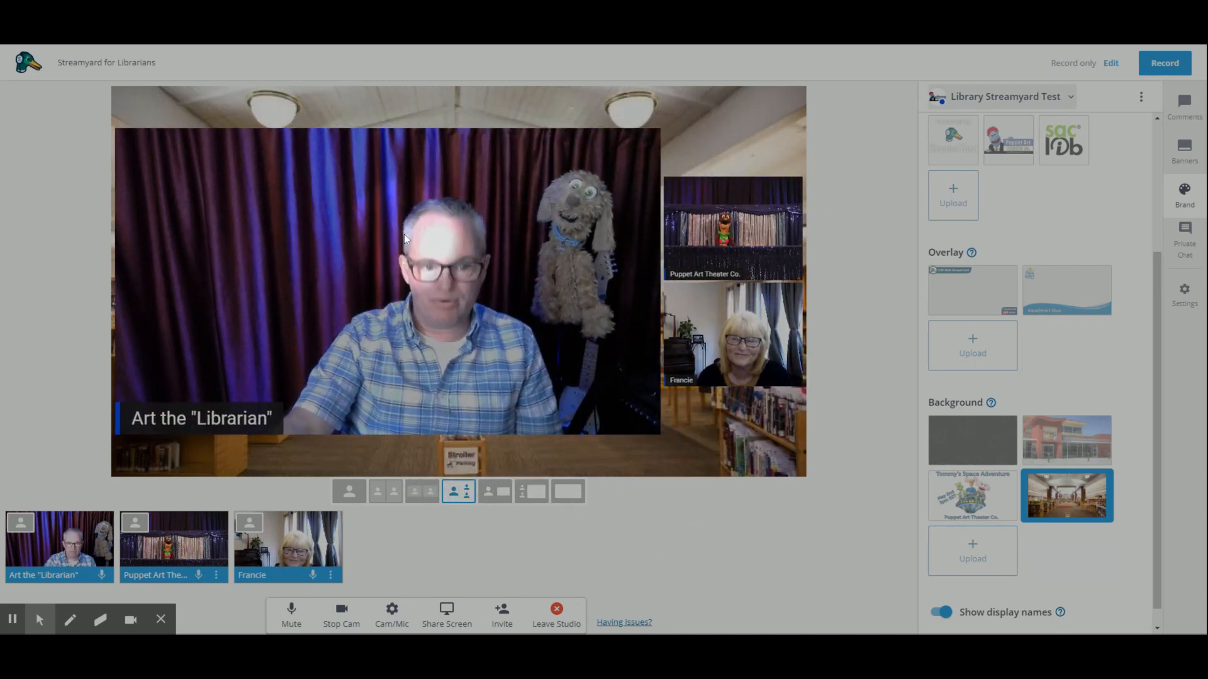
{"action": "mouse_move", "coordinate": [252, 546]}
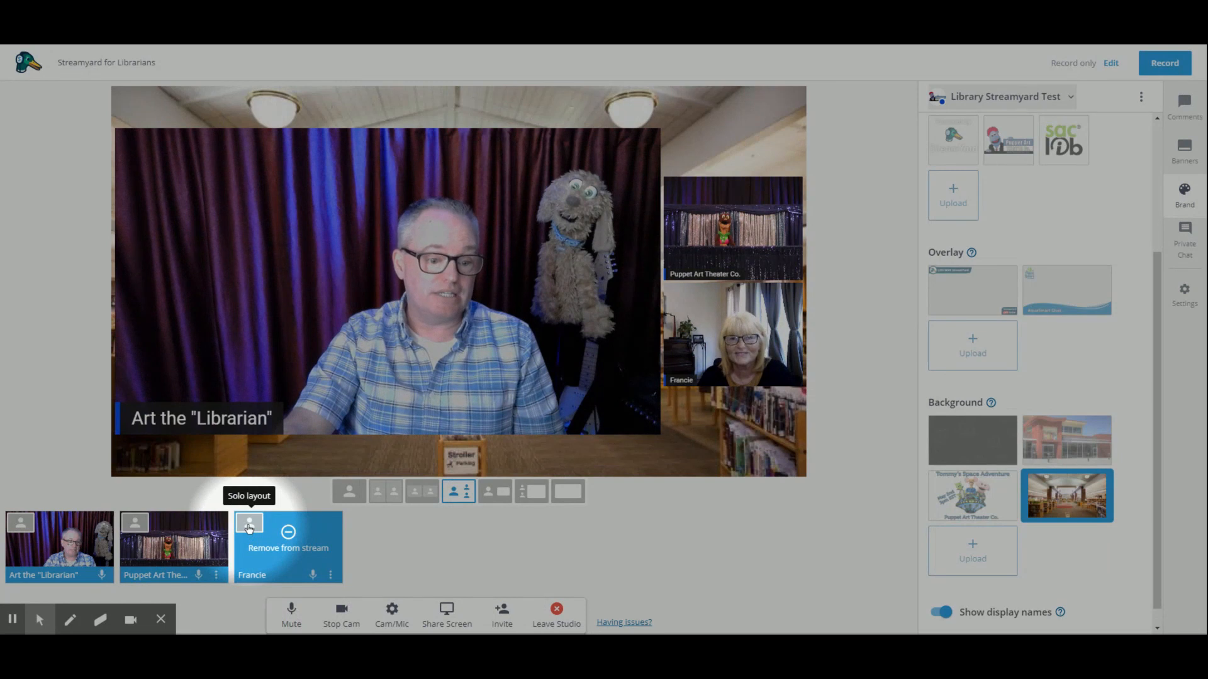
{"action": "left_click", "coordinate": [250, 530]}
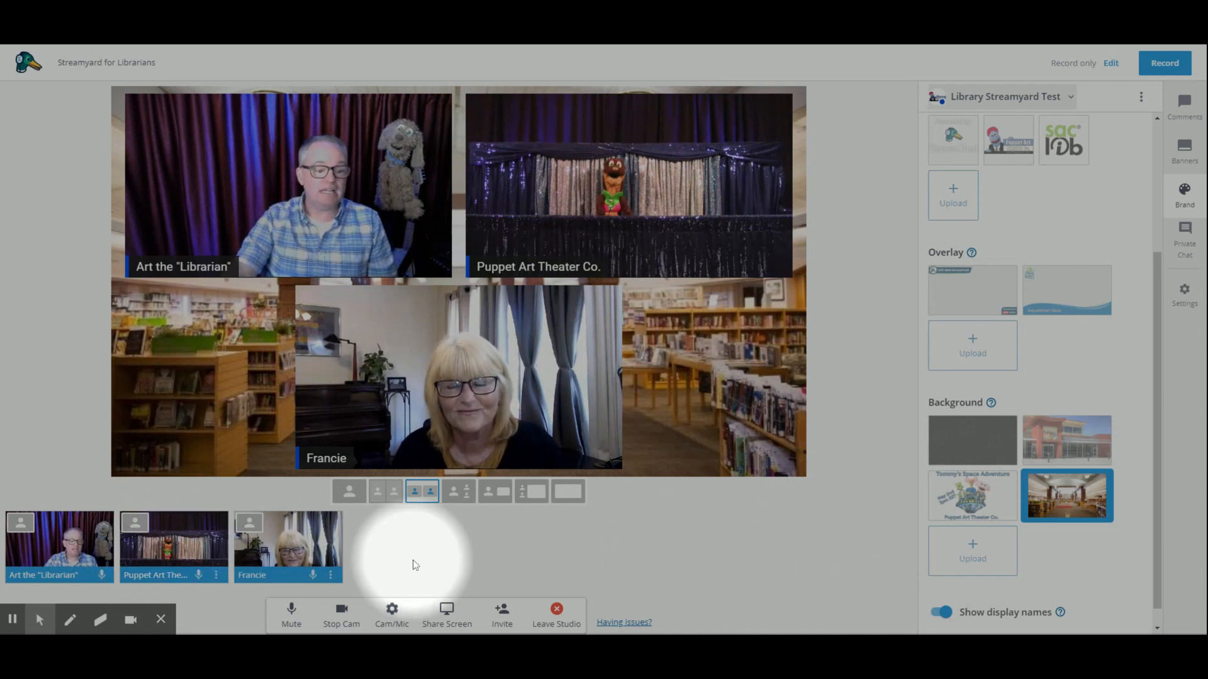
Remove both guests from the stream, briefly taking the host off and adding him back in between
{"action": "left_click", "coordinate": [200, 559]}
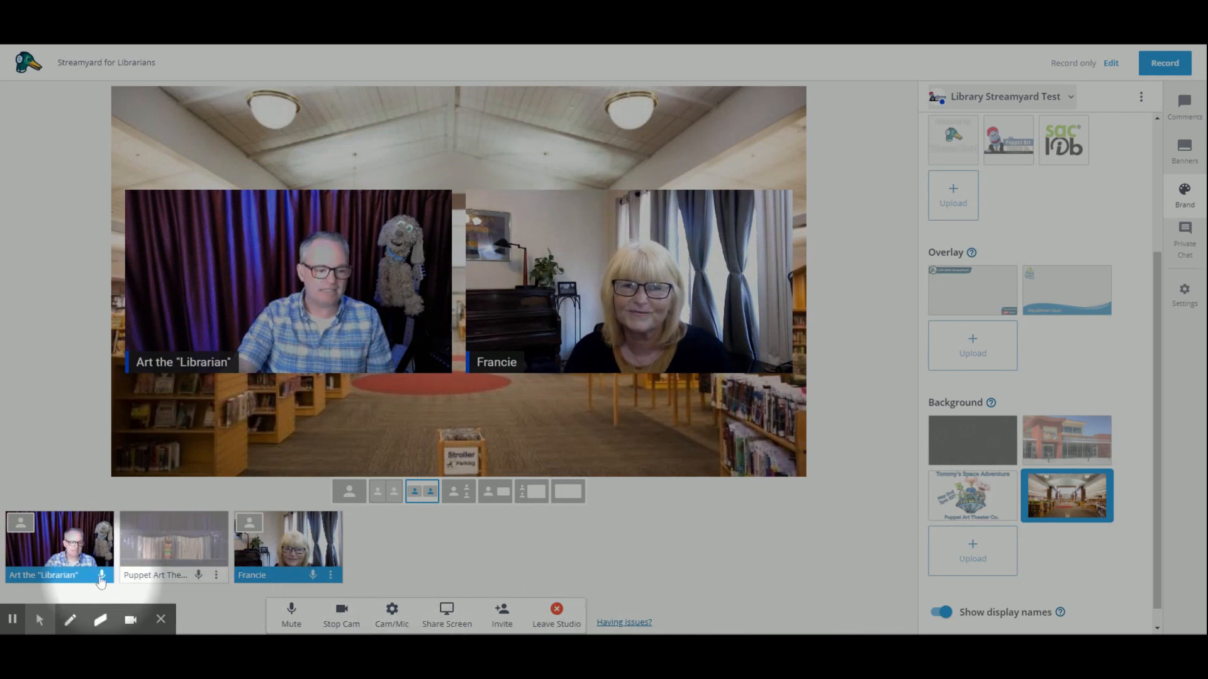
{"action": "left_click", "coordinate": [73, 553]}
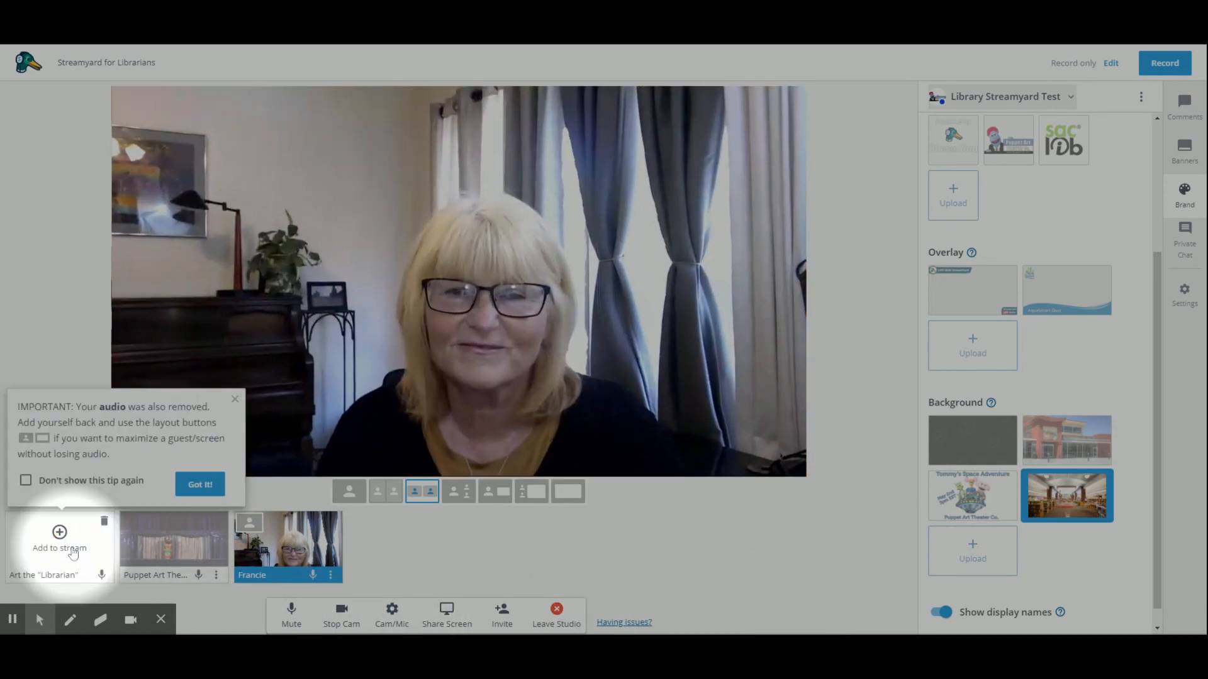
{"action": "left_click", "coordinate": [63, 547]}
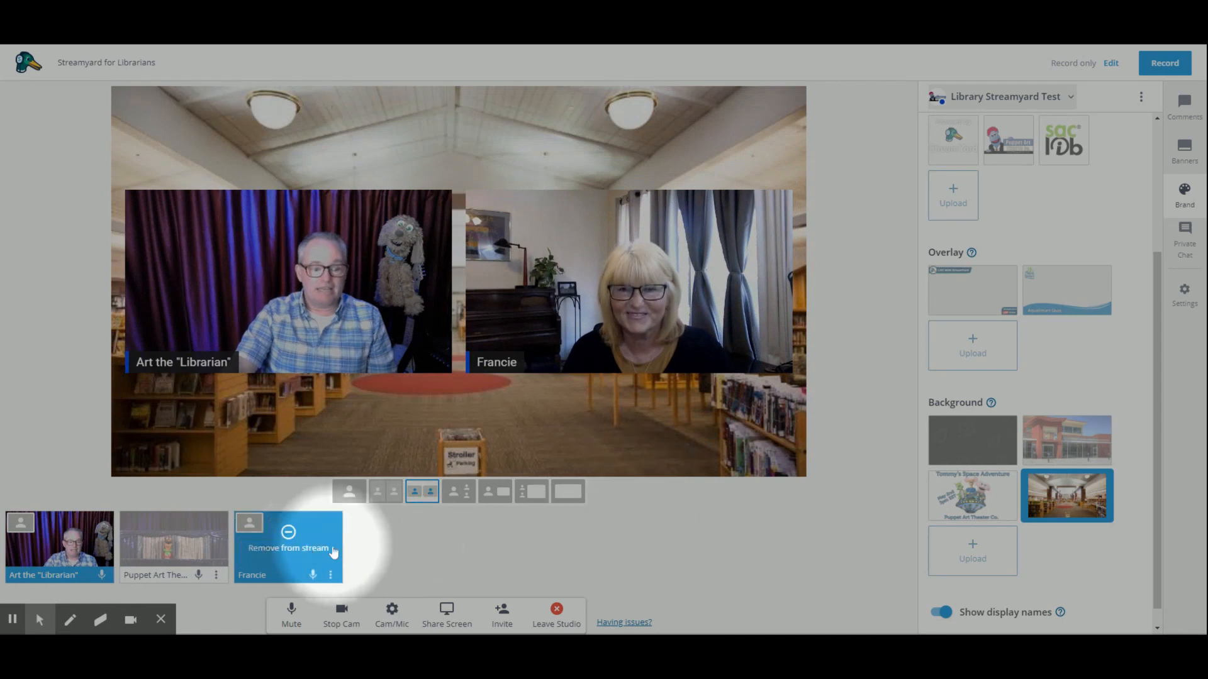
{"action": "left_click", "coordinate": [290, 547]}
{"action": "left_click", "coordinate": [317, 552]}
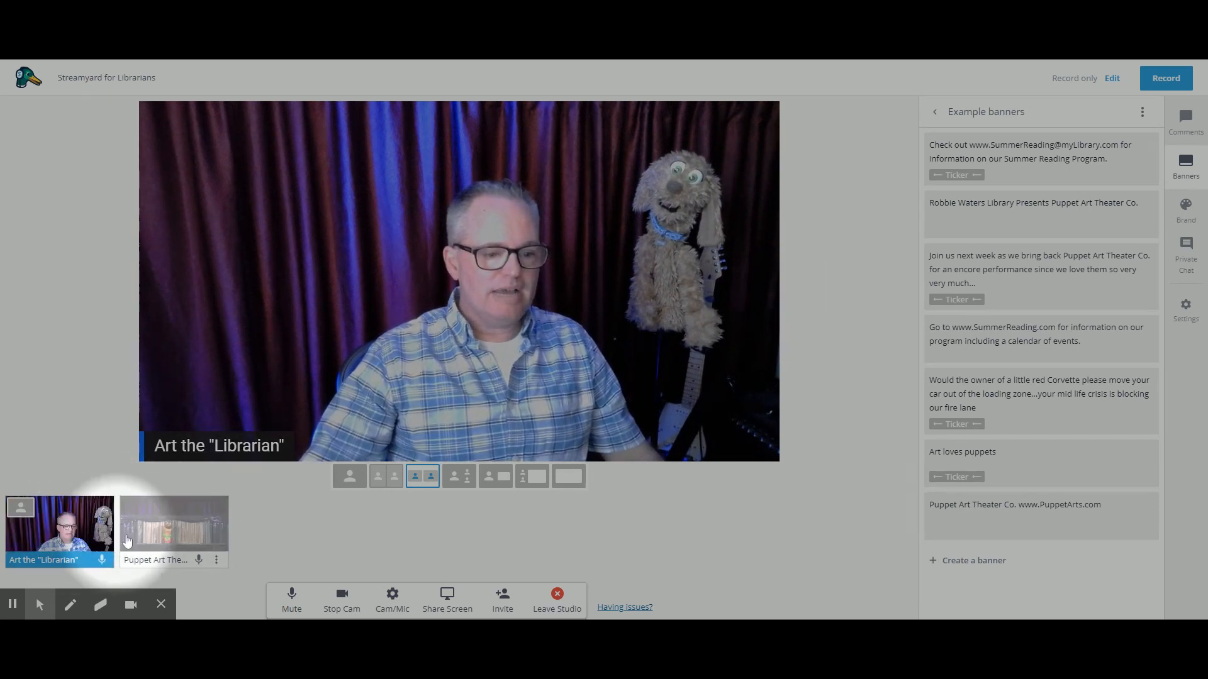
Copy the guest invitation link for the broadcast studio and close the sharing dialog
{"action": "mouse_move", "coordinate": [66, 519]}
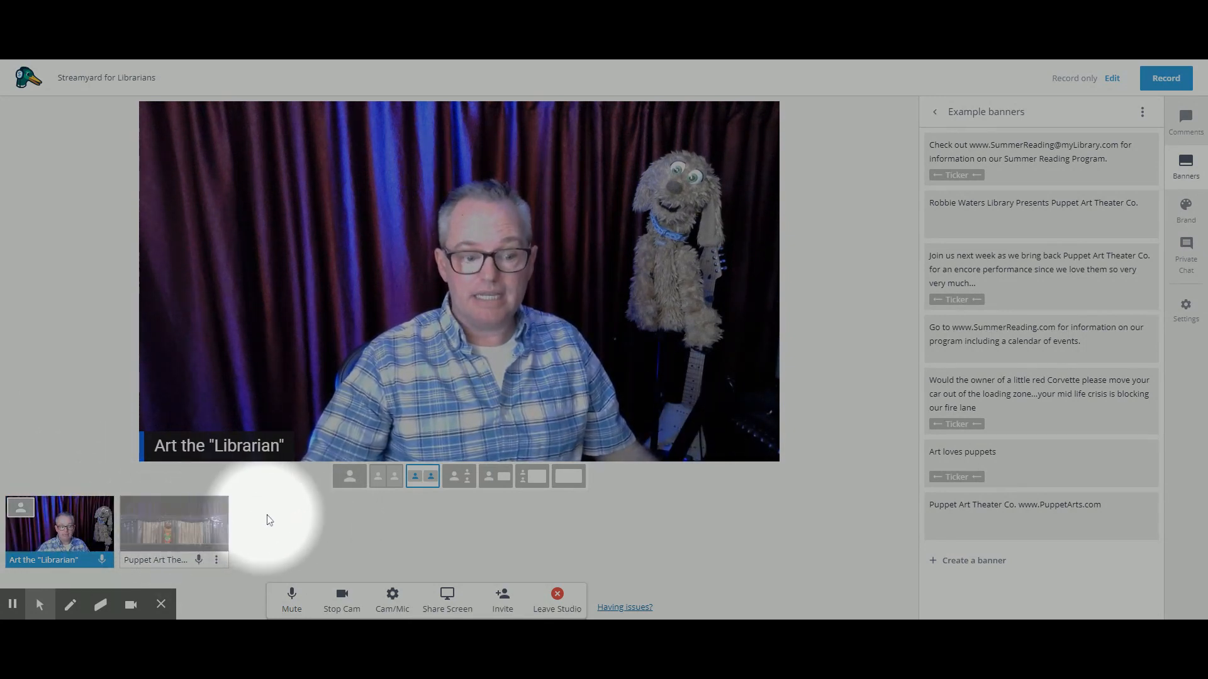
{"action": "mouse_move", "coordinate": [191, 534]}
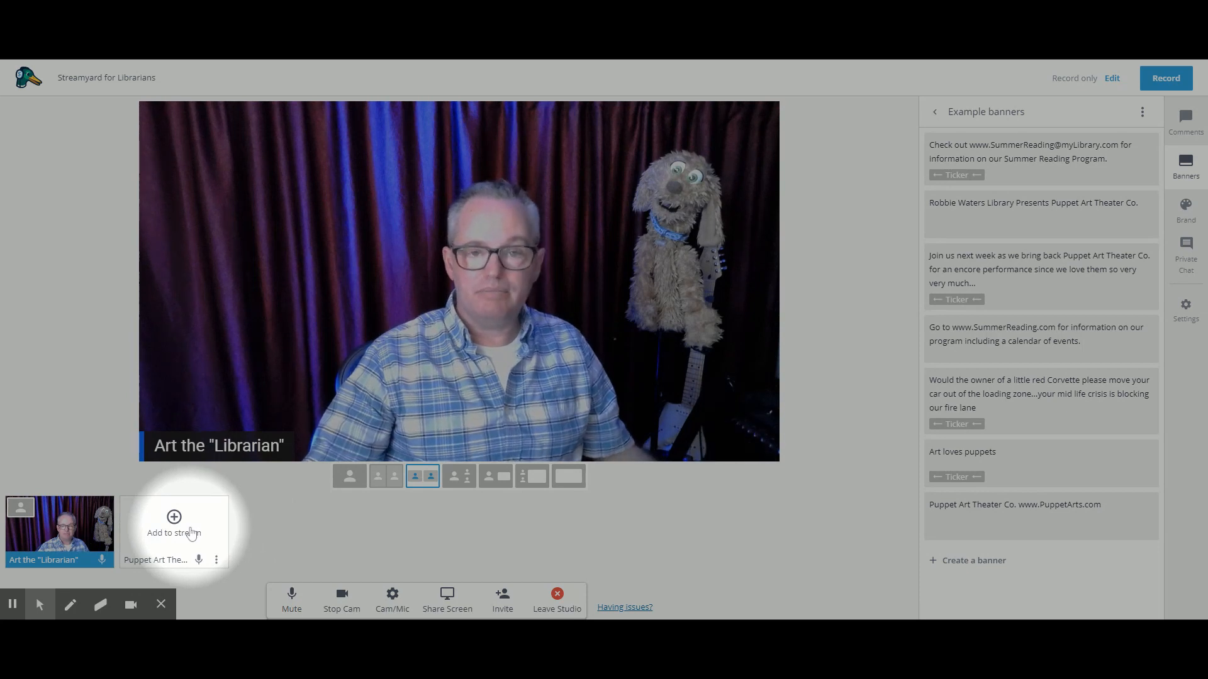
{"action": "left_click", "coordinate": [504, 600]}
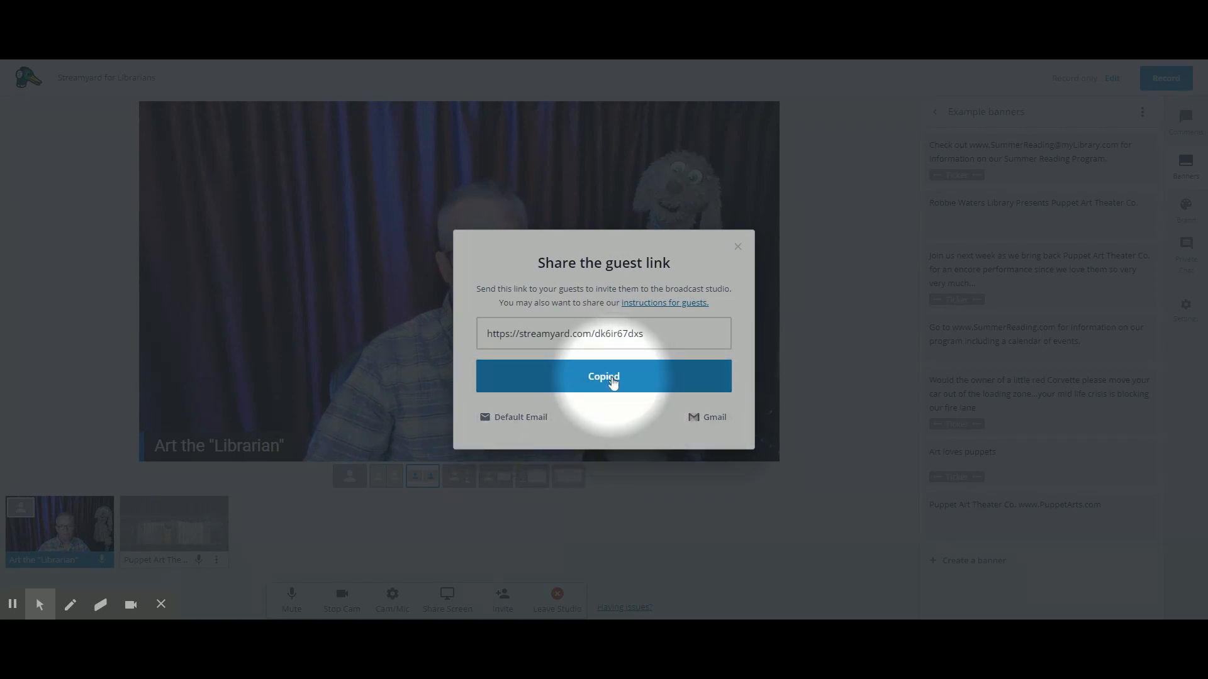
{"action": "left_click", "coordinate": [738, 247]}
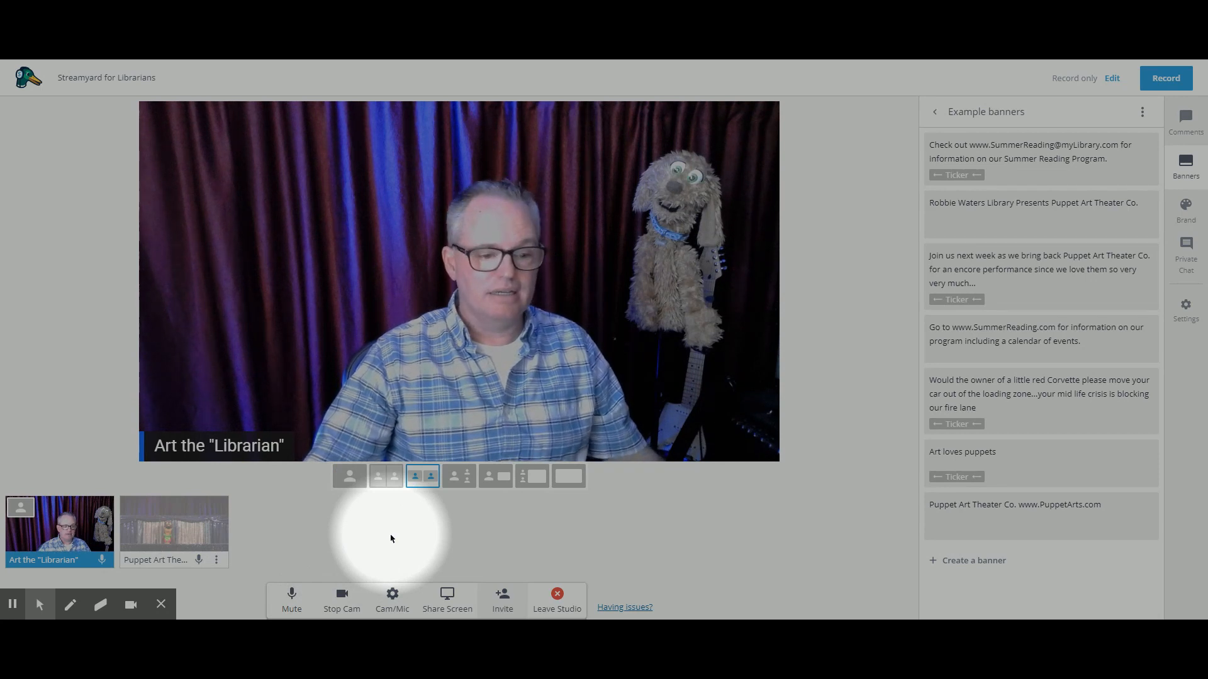
Bring the waiting Puppet Art Theater Co. guest onto the stream
{"action": "mouse_move", "coordinate": [171, 532]}
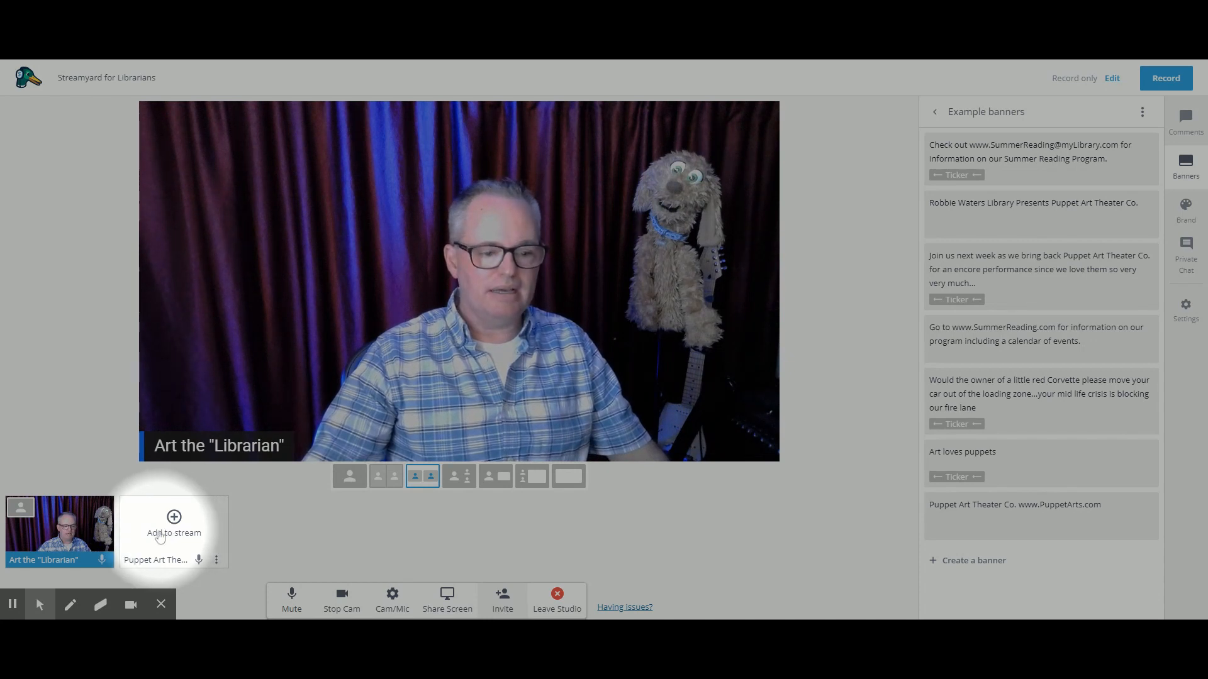
{"action": "left_click", "coordinate": [159, 536]}
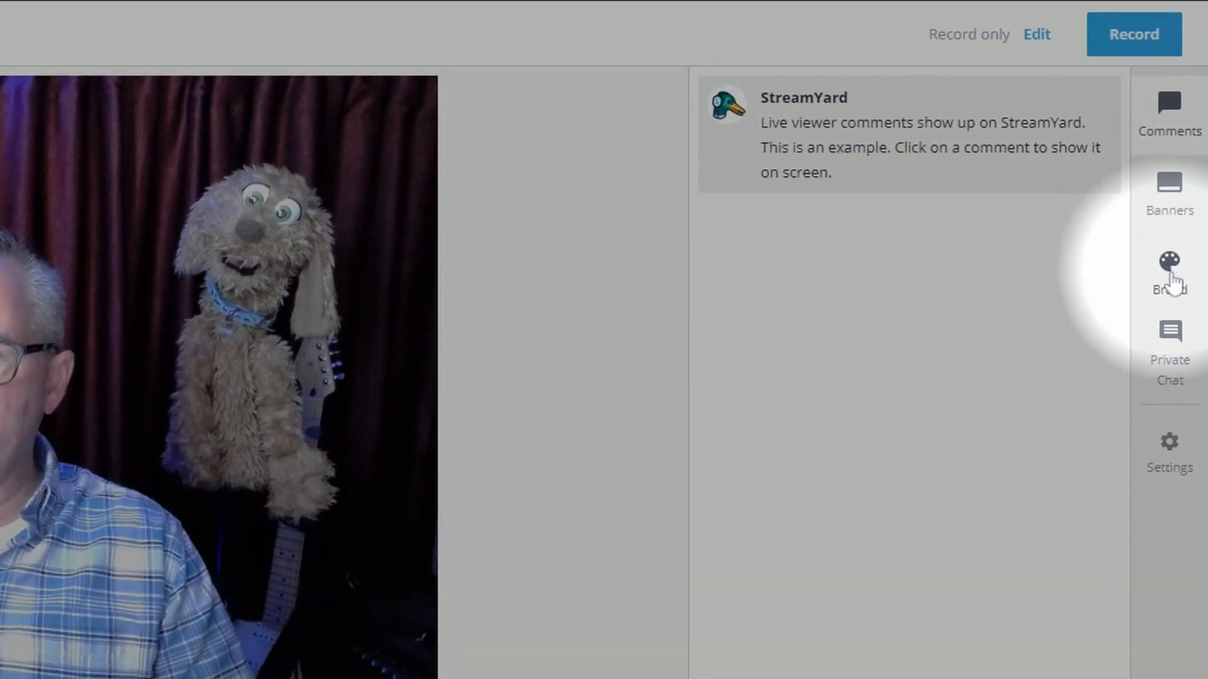
Open the brand settings, set the brand color to magenta #d91ab5, and try the Default theme for the name label
{"action": "left_click", "coordinate": [1171, 267]}
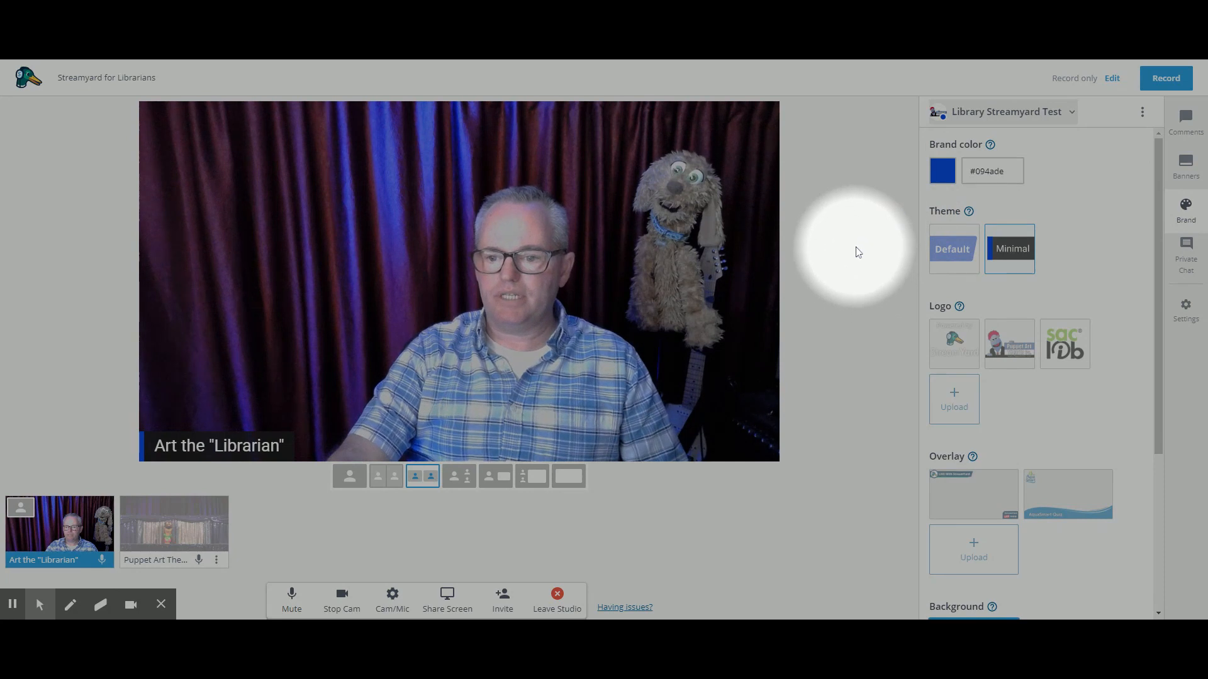
{"action": "left_click", "coordinate": [944, 179]}
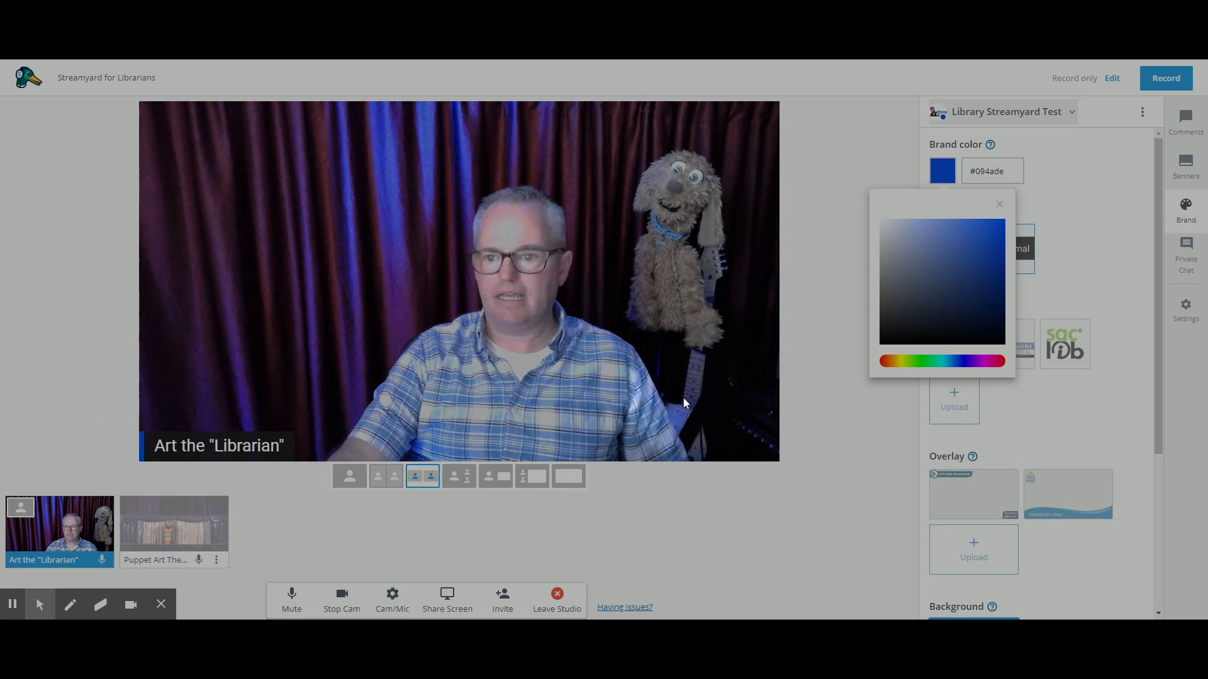
{"action": "left_click", "coordinate": [972, 364]}
{"action": "left_click", "coordinate": [991, 238]}
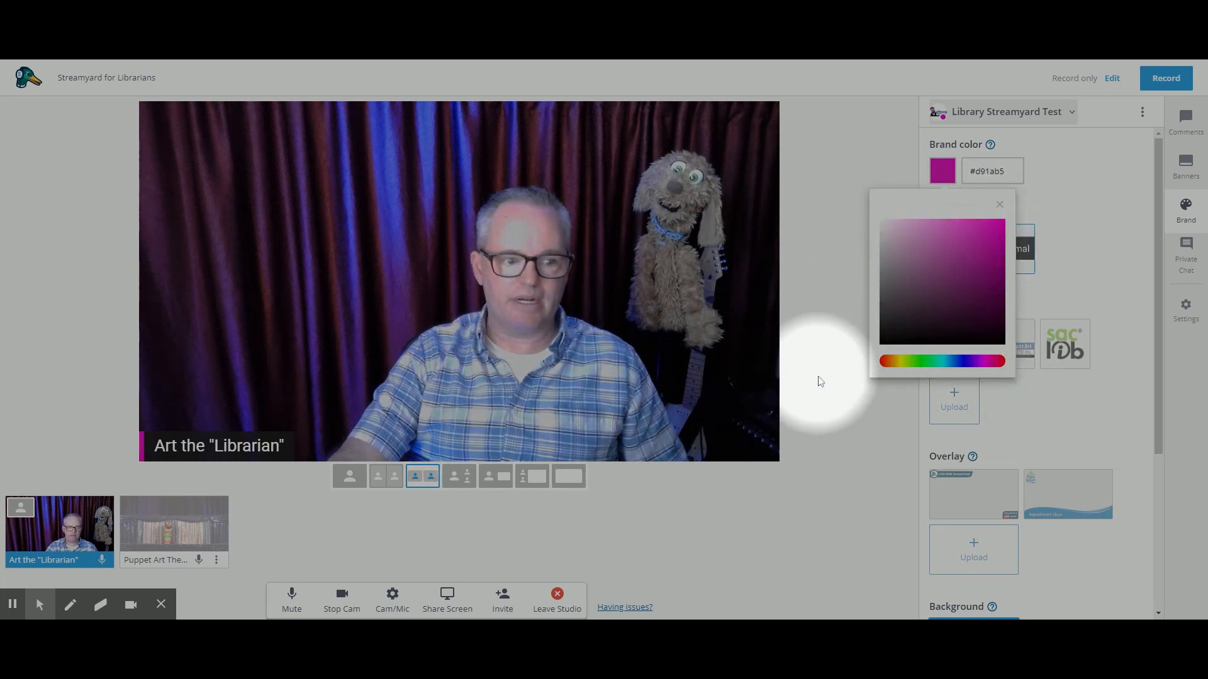
{"action": "left_click", "coordinate": [1000, 205]}
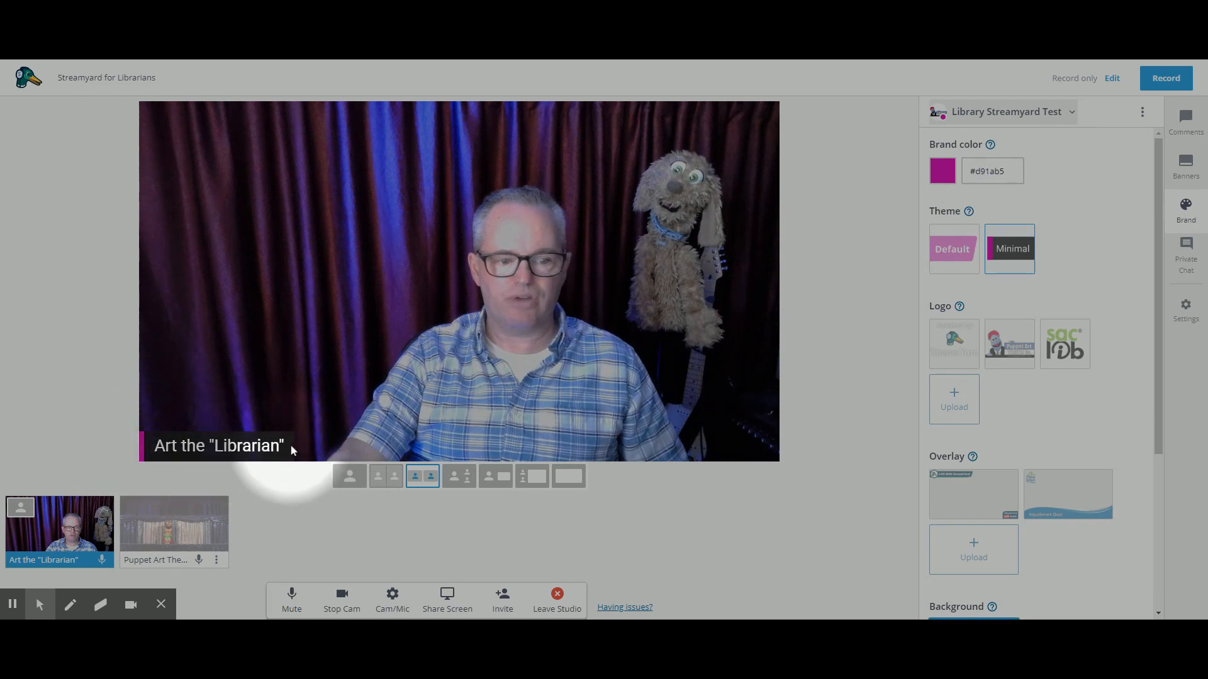
{"action": "left_click", "coordinate": [955, 263]}
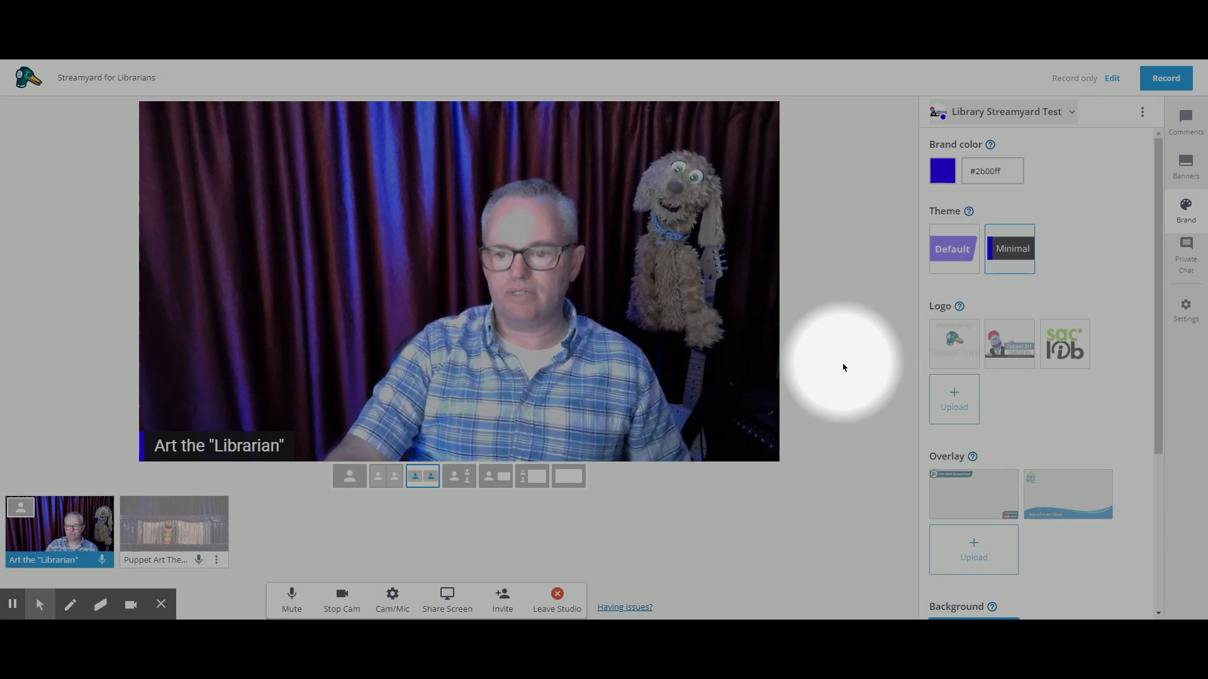
Show the Powered by StreamYard logo on the stream and hide it again
{"action": "left_click", "coordinate": [943, 351]}
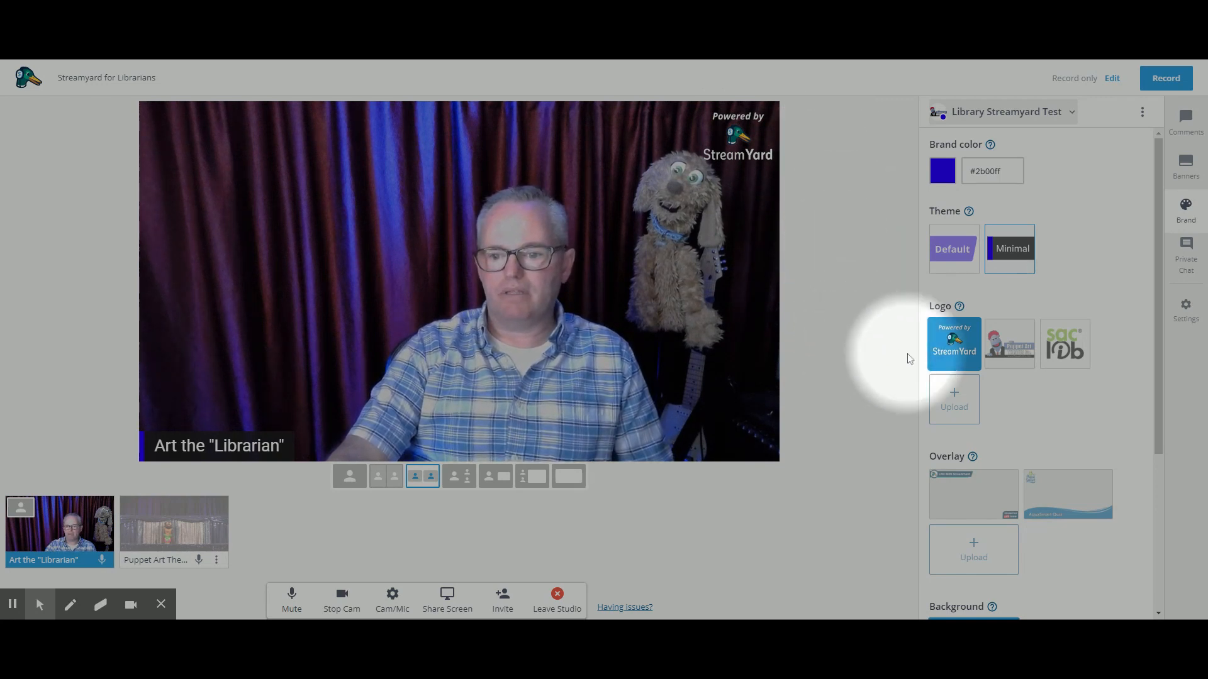
{"action": "left_click", "coordinate": [953, 352]}
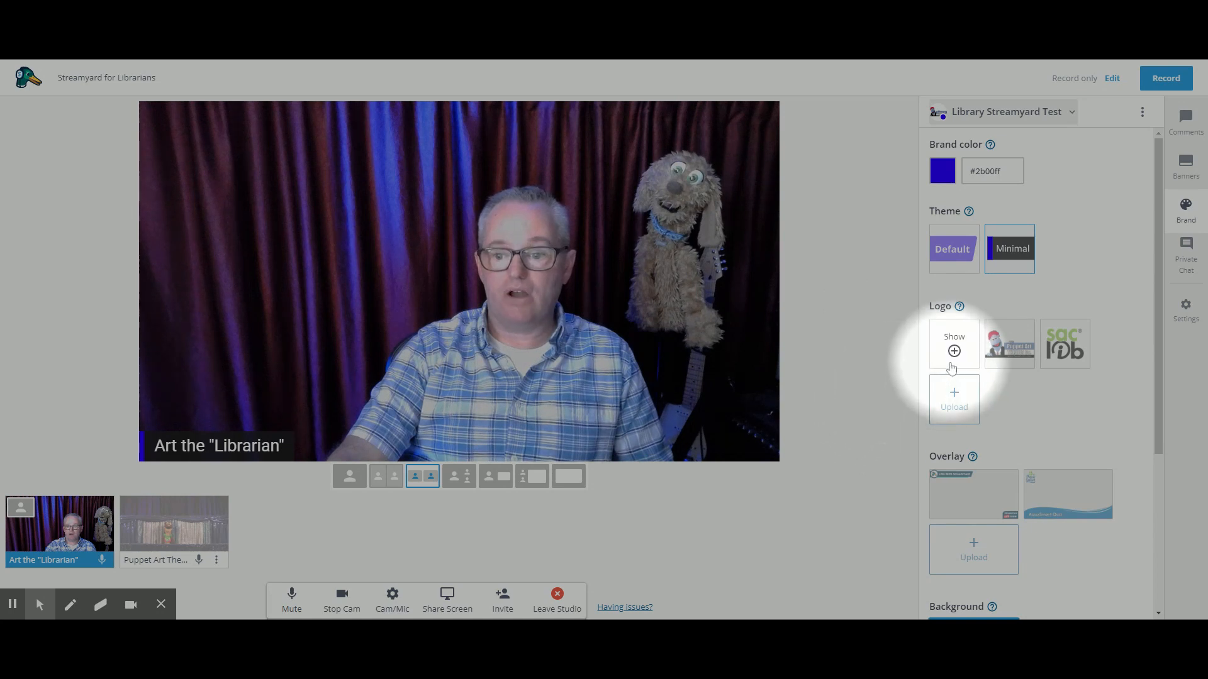
Take the host off the stream and add him back
{"action": "mouse_move", "coordinate": [63, 530]}
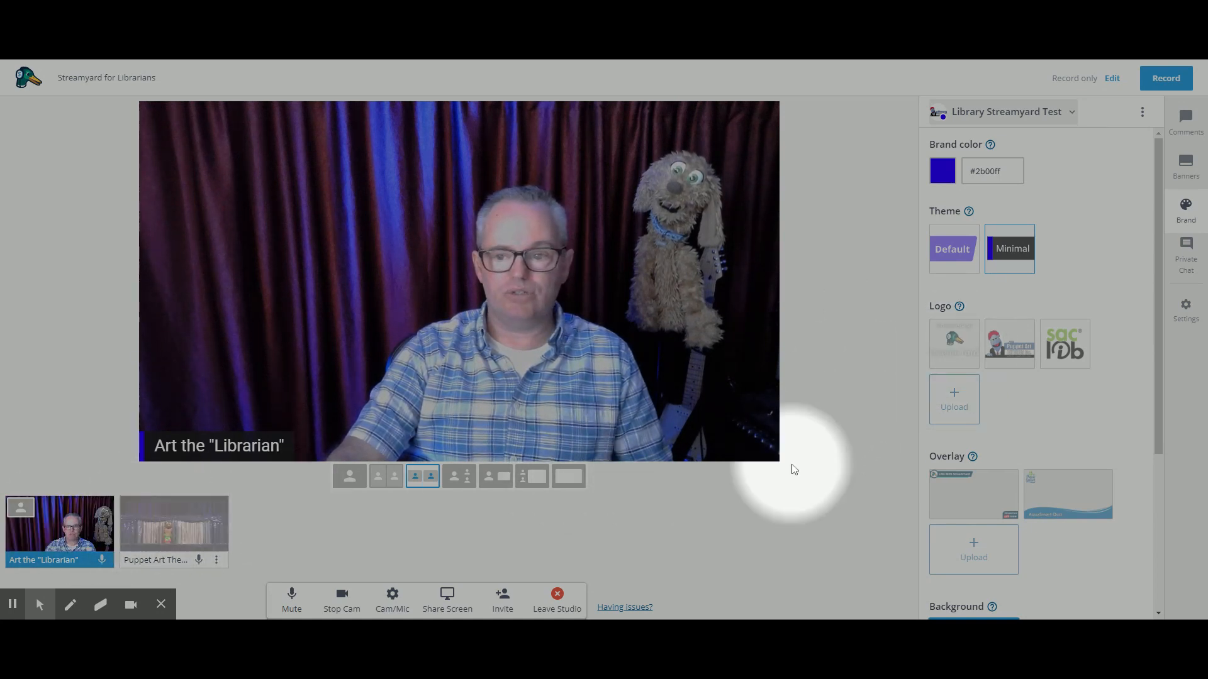
{"action": "left_click", "coordinate": [55, 538]}
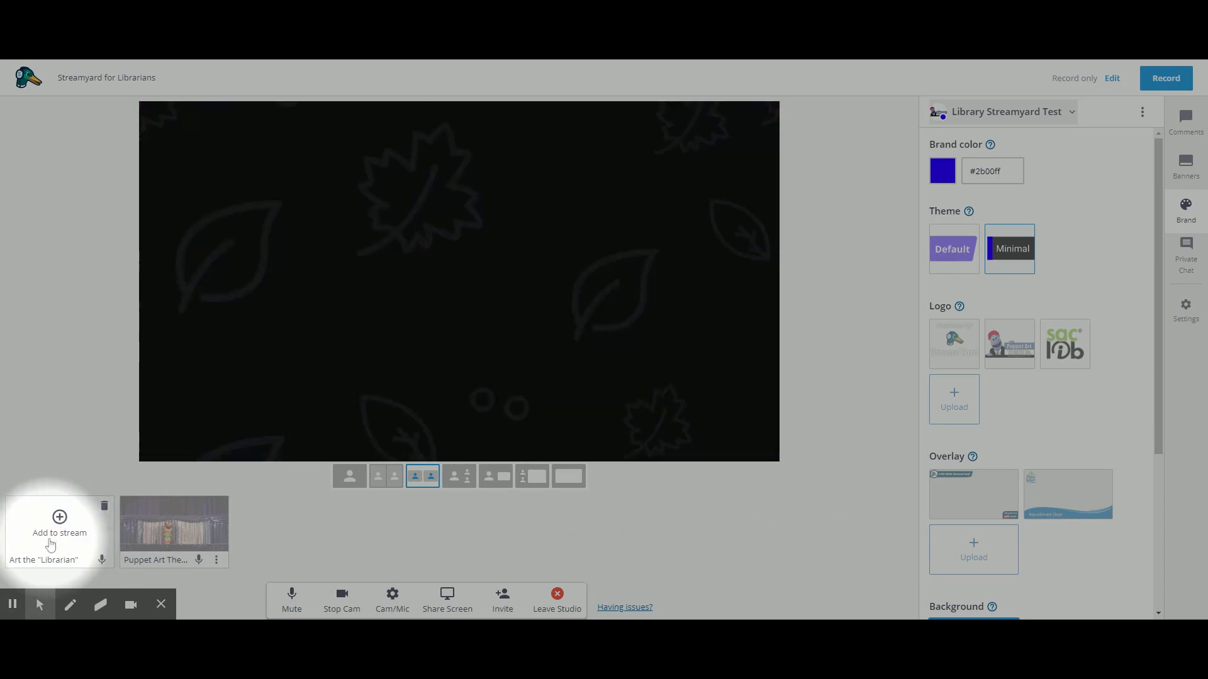
{"action": "left_click", "coordinate": [50, 541]}
Show the Puppet Art logo on the stream, hide it, and show the sac lib logo instead
{"action": "mouse_move", "coordinate": [957, 350]}
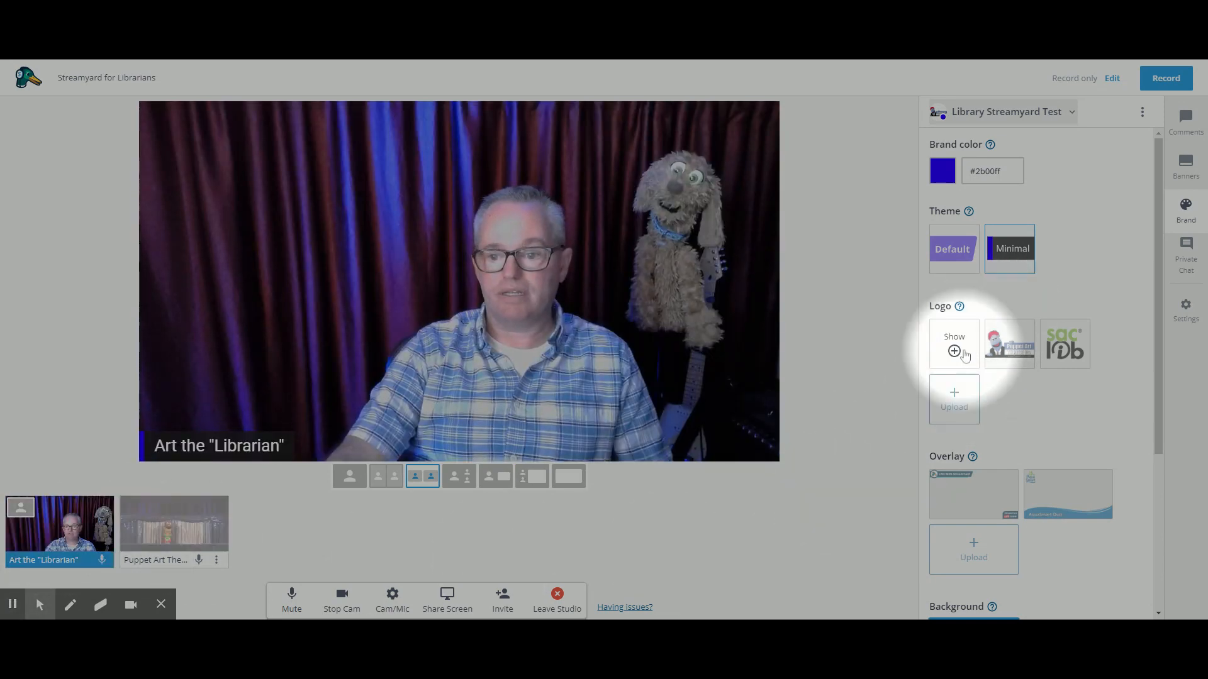
{"action": "mouse_move", "coordinate": [998, 350]}
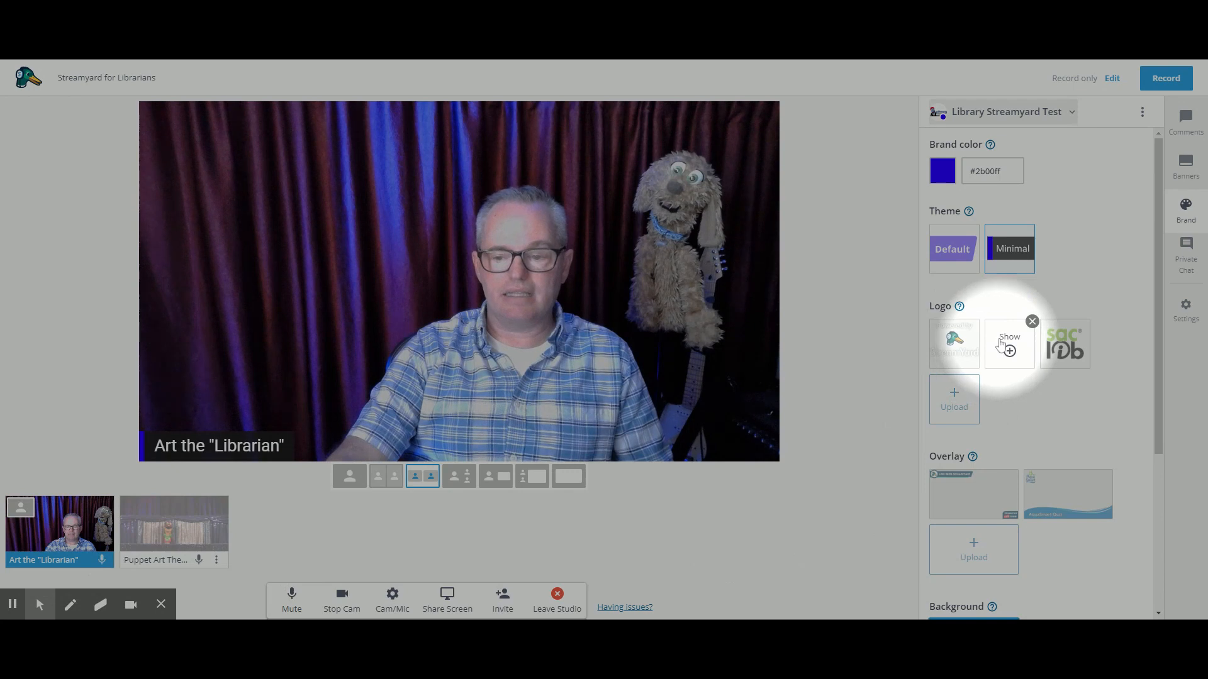
{"action": "left_click", "coordinate": [1001, 343]}
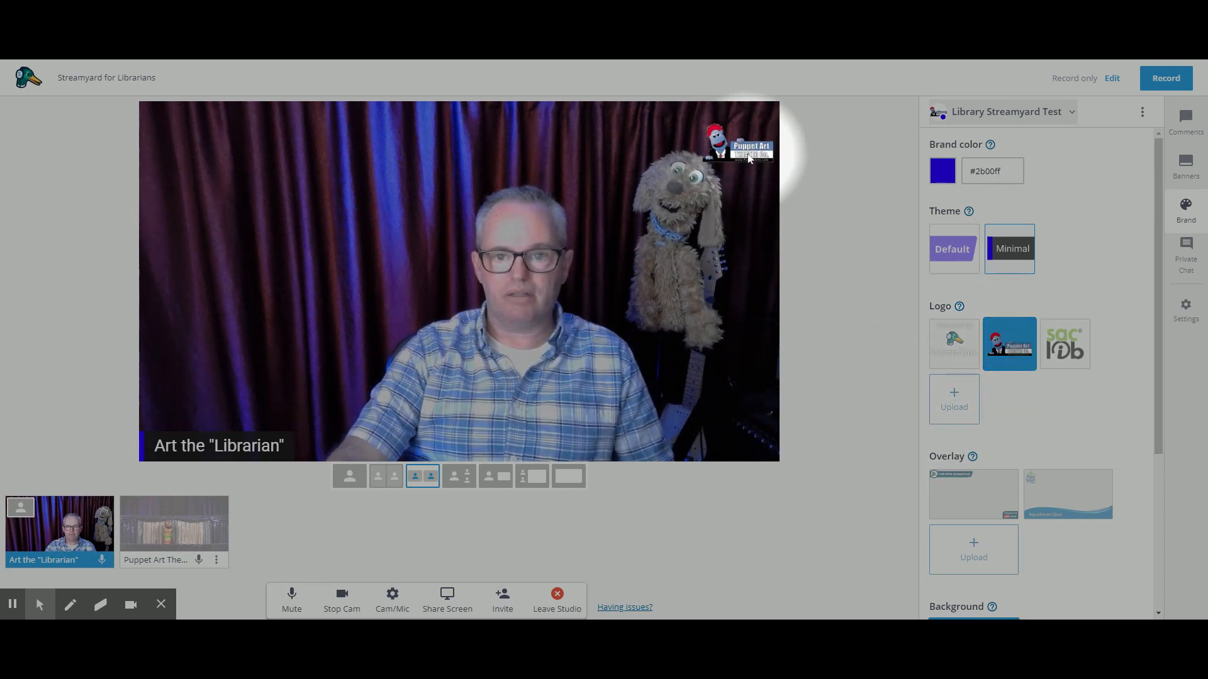
{"action": "left_click", "coordinate": [1007, 343]}
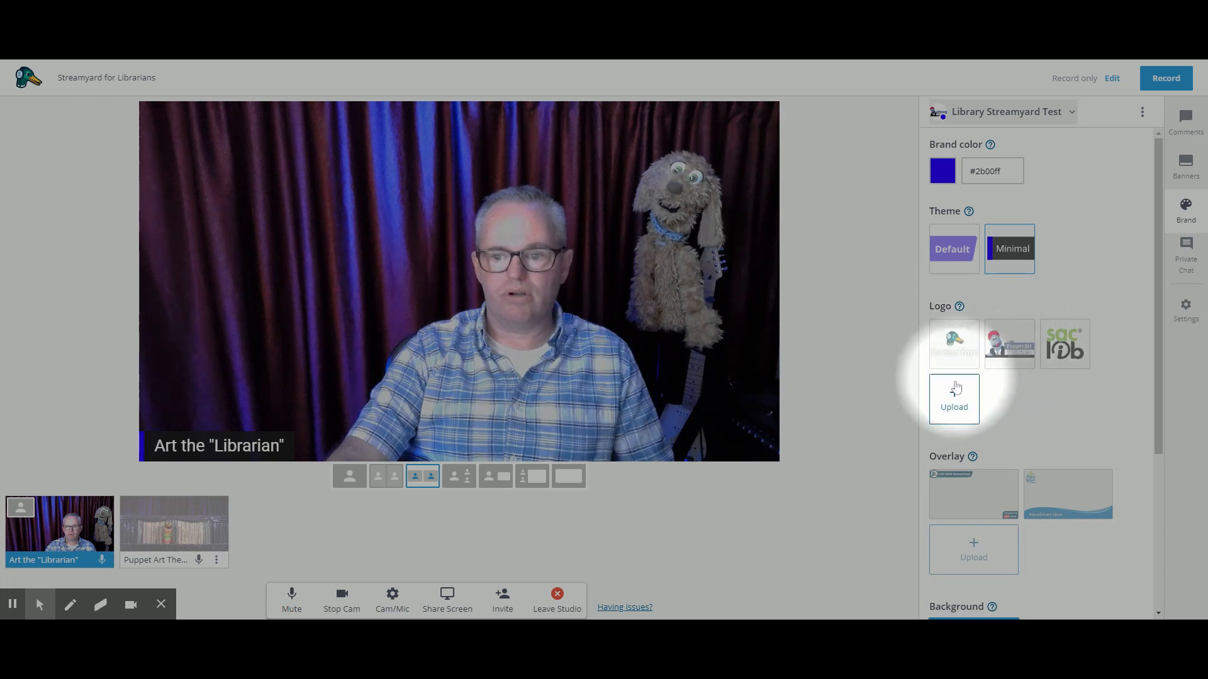
{"action": "mouse_move", "coordinate": [1087, 360]}
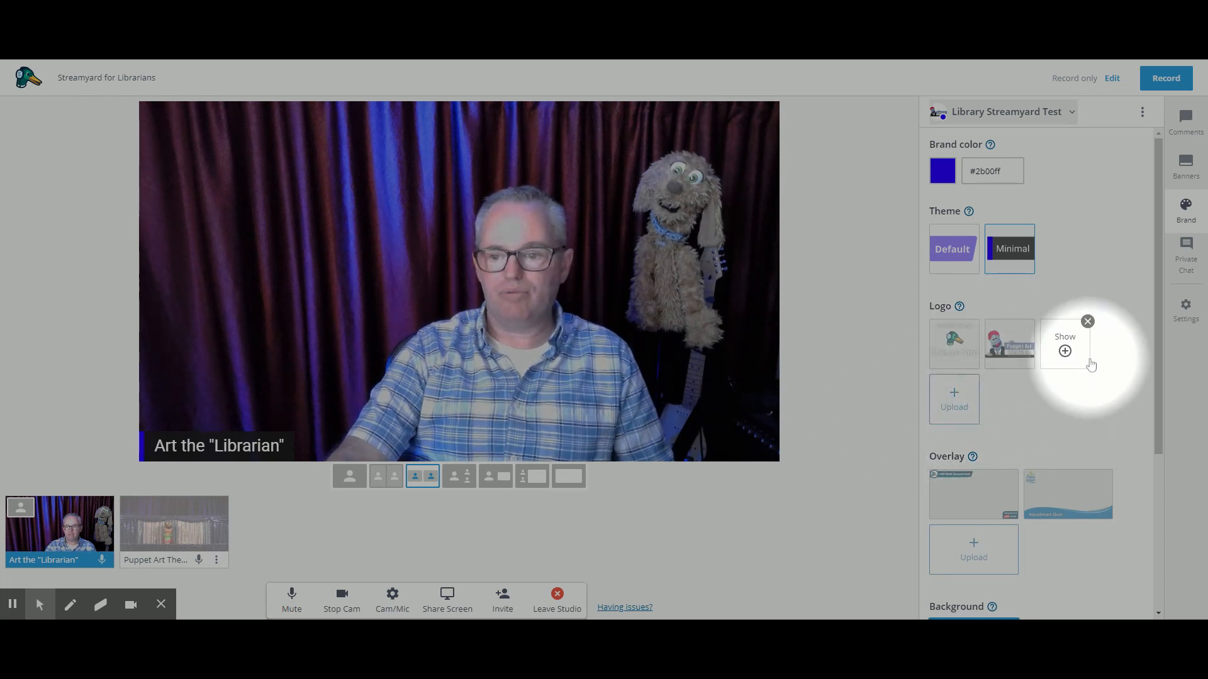
{"action": "left_click", "coordinate": [1057, 344]}
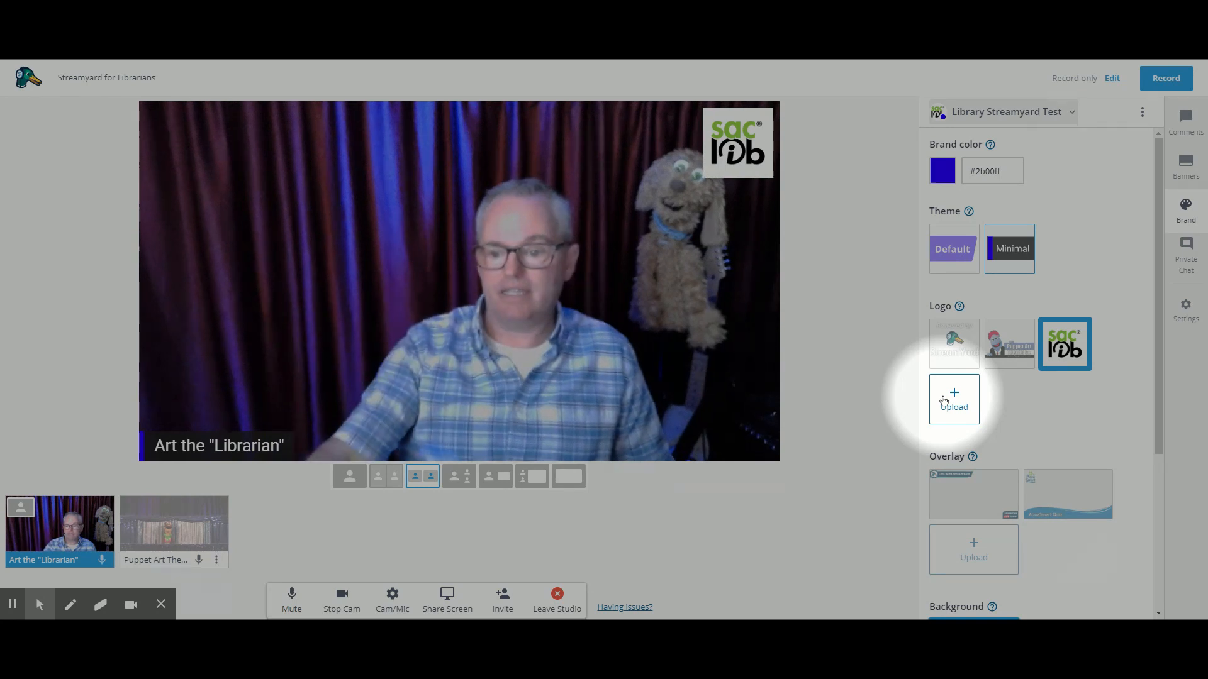
Try the blue wave overlay on the stream
{"action": "scroll", "coordinate": [1047, 421], "scroll_direction": "down", "scroll_amount": 3}
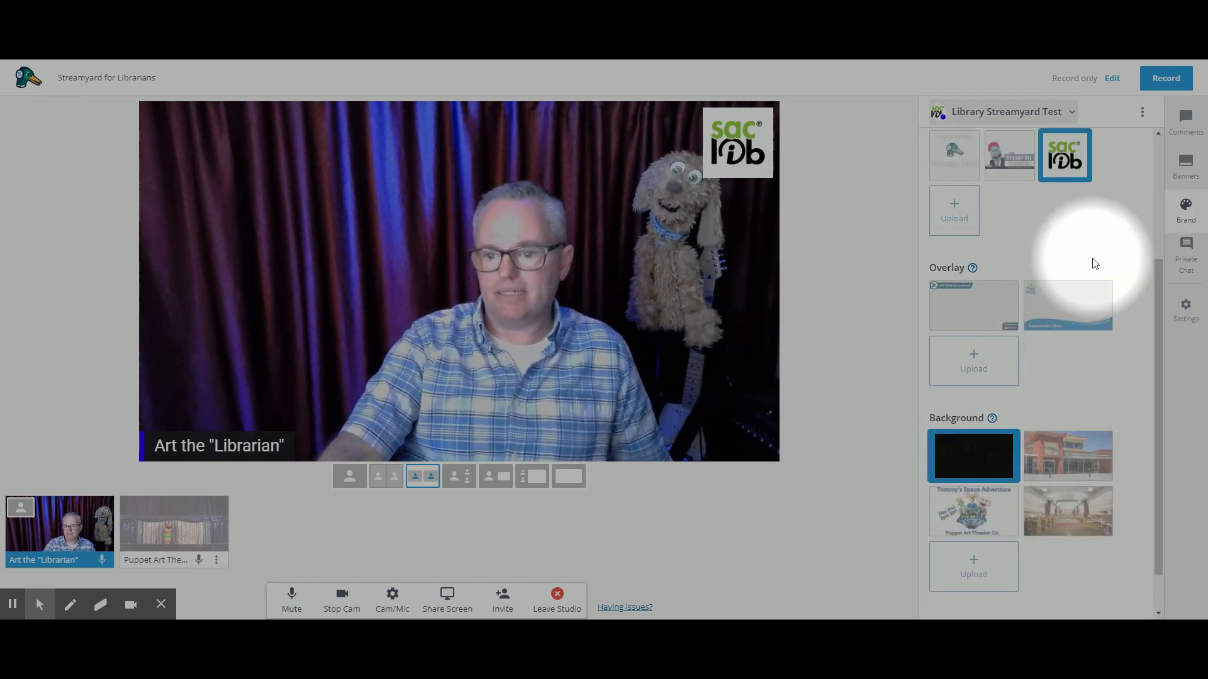
{"action": "left_click", "coordinate": [1055, 316]}
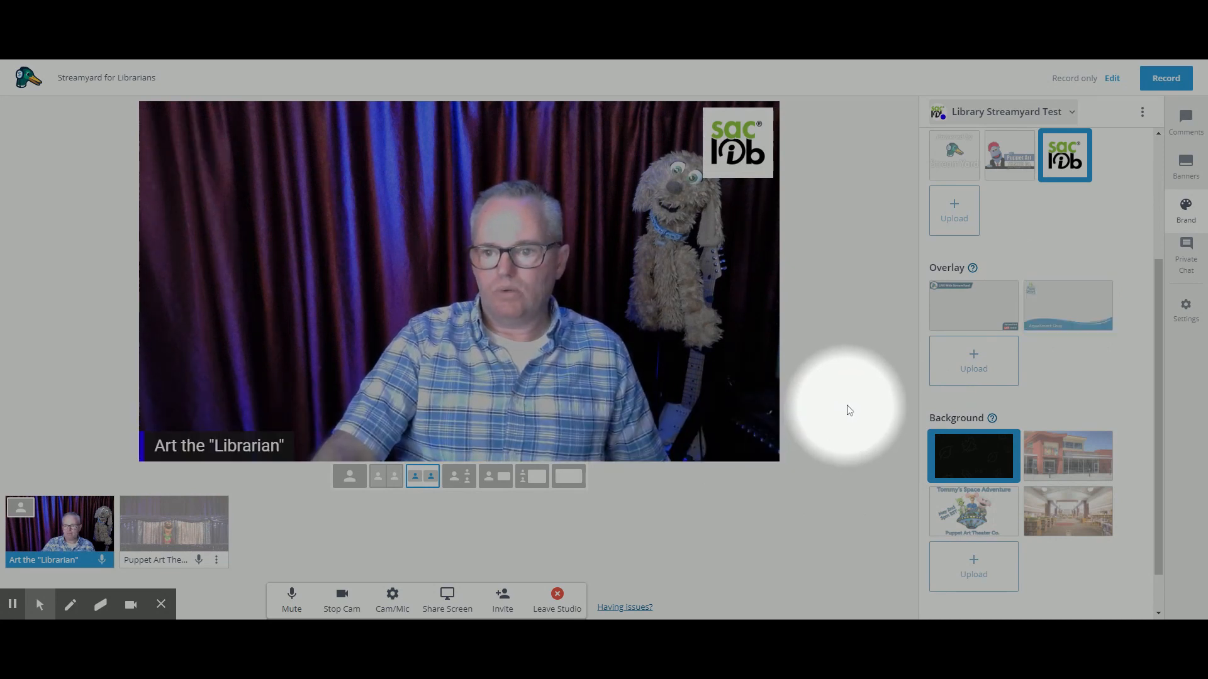
{"action": "scroll", "coordinate": [977, 444], "scroll_direction": "down", "scroll_amount": 1}
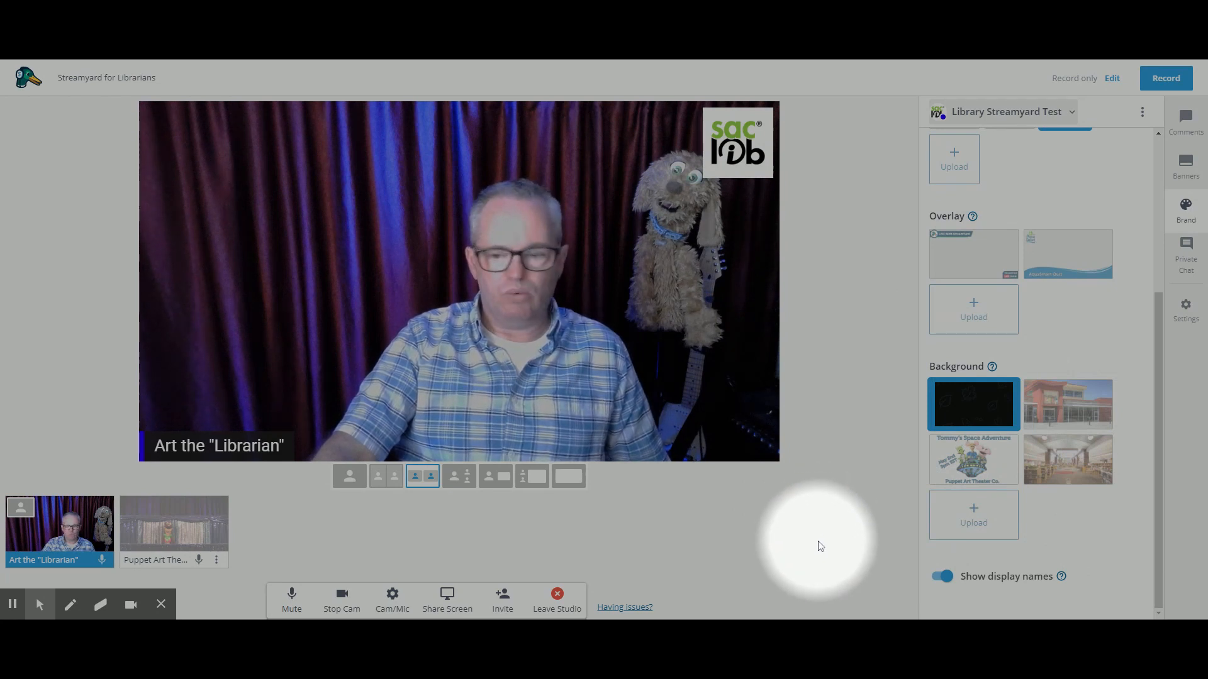
Take the host off the stream and set the background to the library's exterior photo
{"action": "mouse_move", "coordinate": [78, 541]}
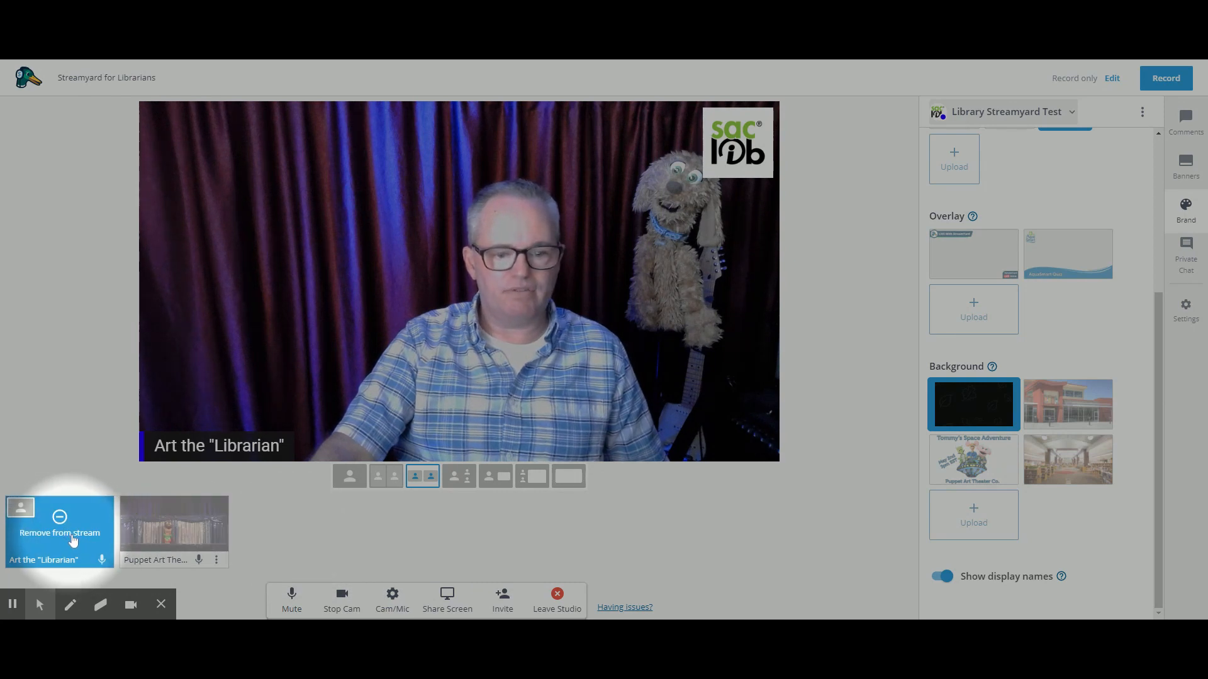
{"action": "left_click", "coordinate": [59, 529]}
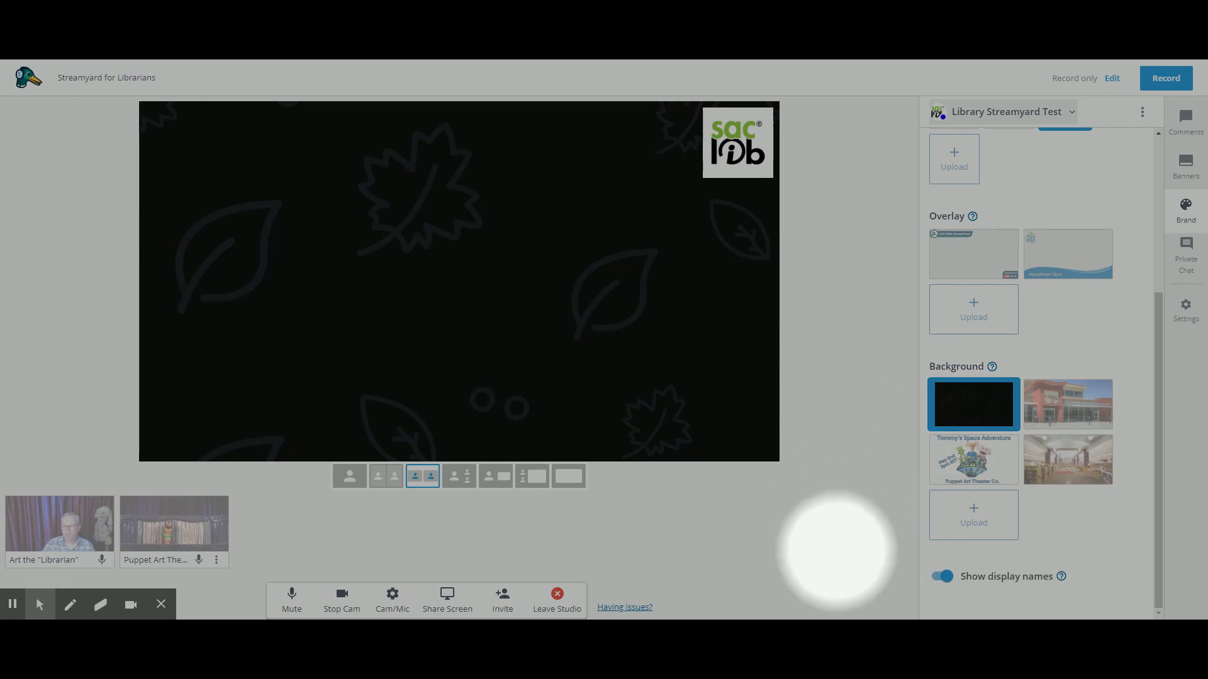
{"action": "mouse_move", "coordinate": [975, 471]}
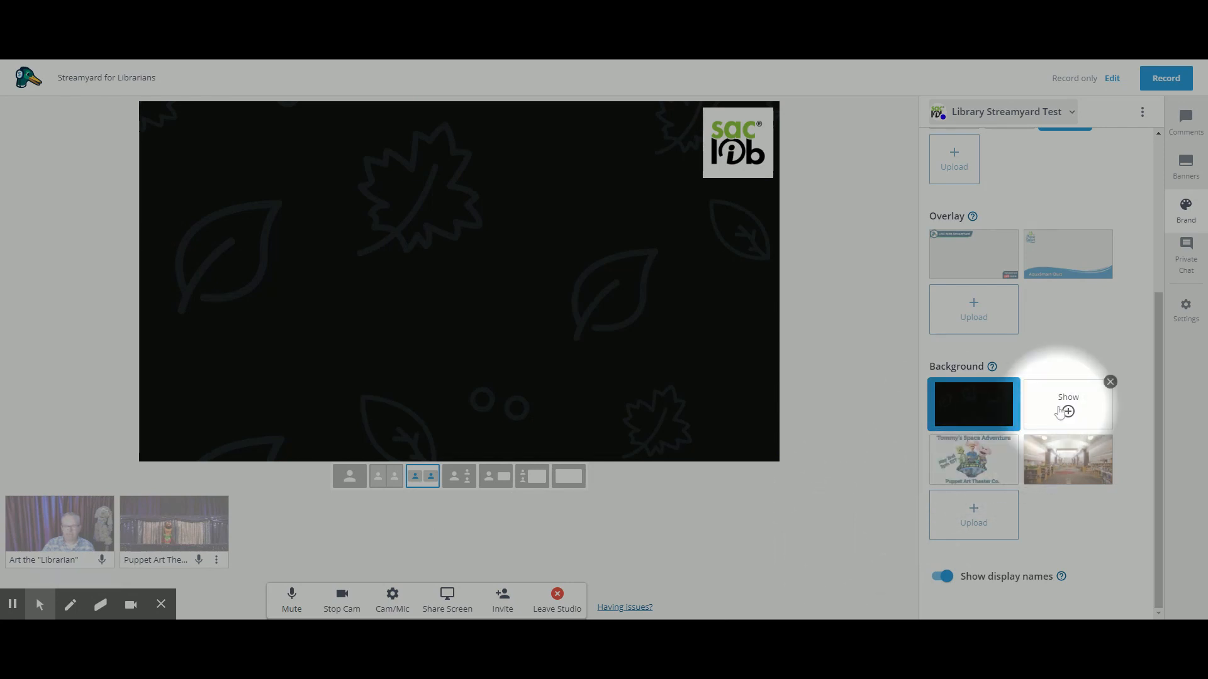
{"action": "left_click", "coordinate": [1062, 412]}
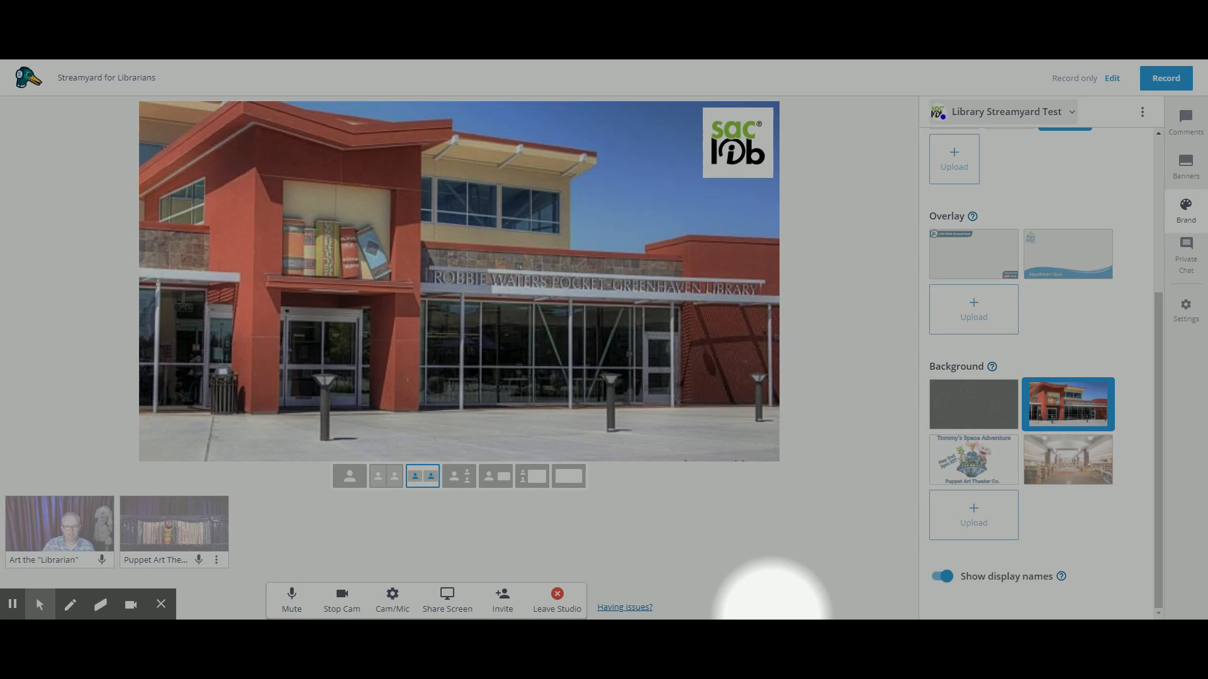
Try the Tommy's Space Adventure background and set the library interior photo as the stream background
{"action": "mouse_move", "coordinate": [1070, 468]}
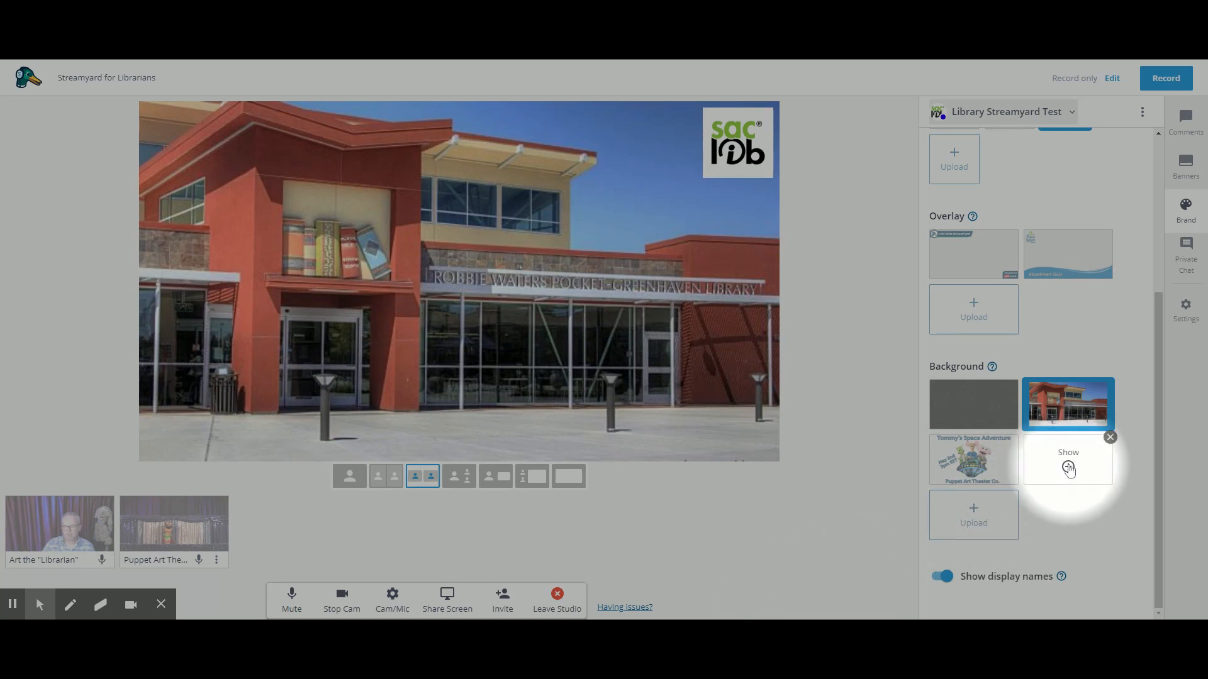
{"action": "left_click", "coordinate": [1092, 469]}
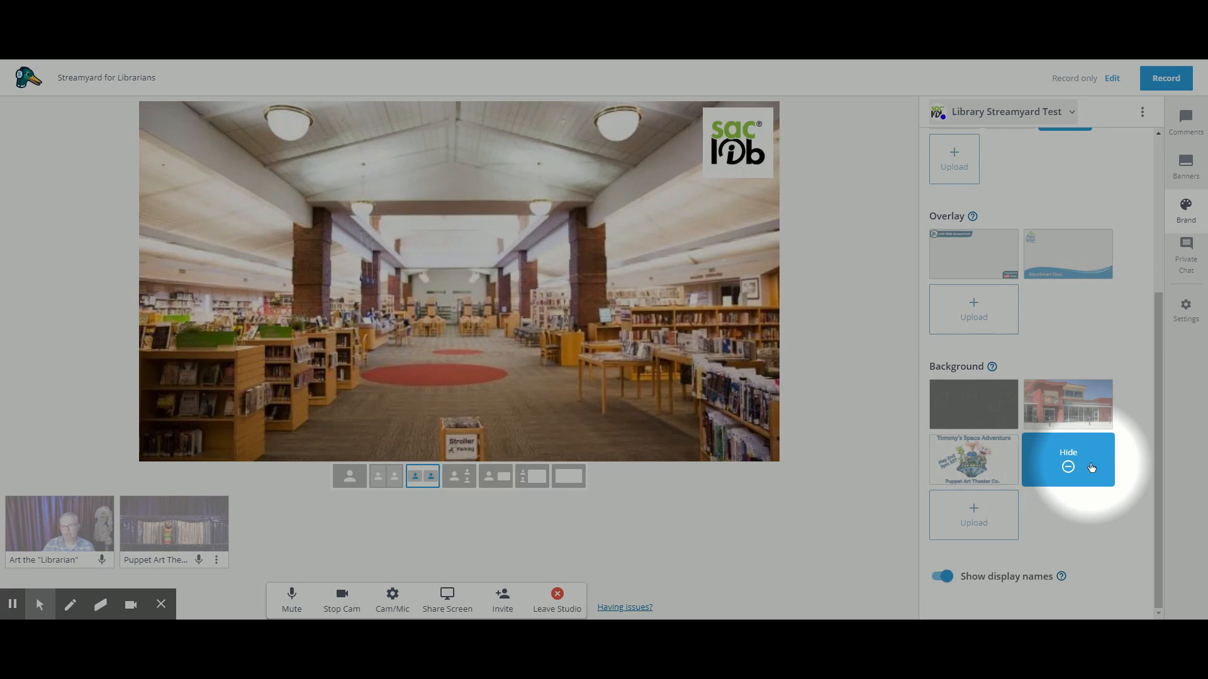
{"action": "left_click", "coordinate": [985, 467]}
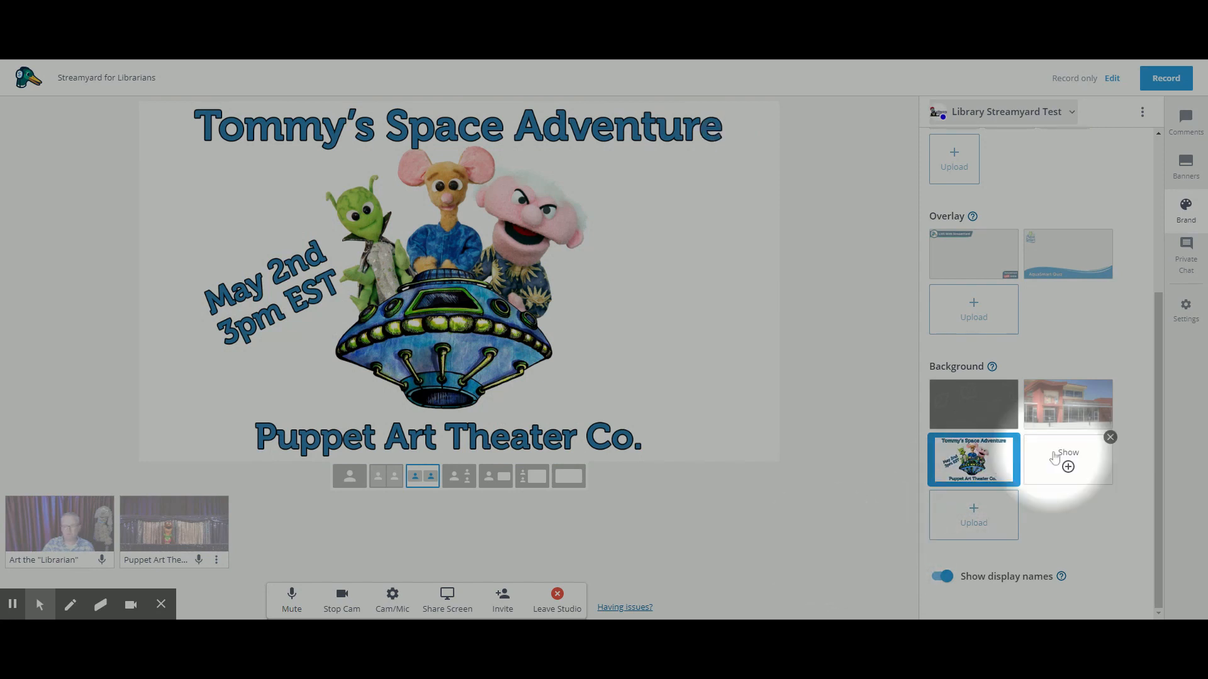
{"action": "left_click", "coordinate": [1055, 458]}
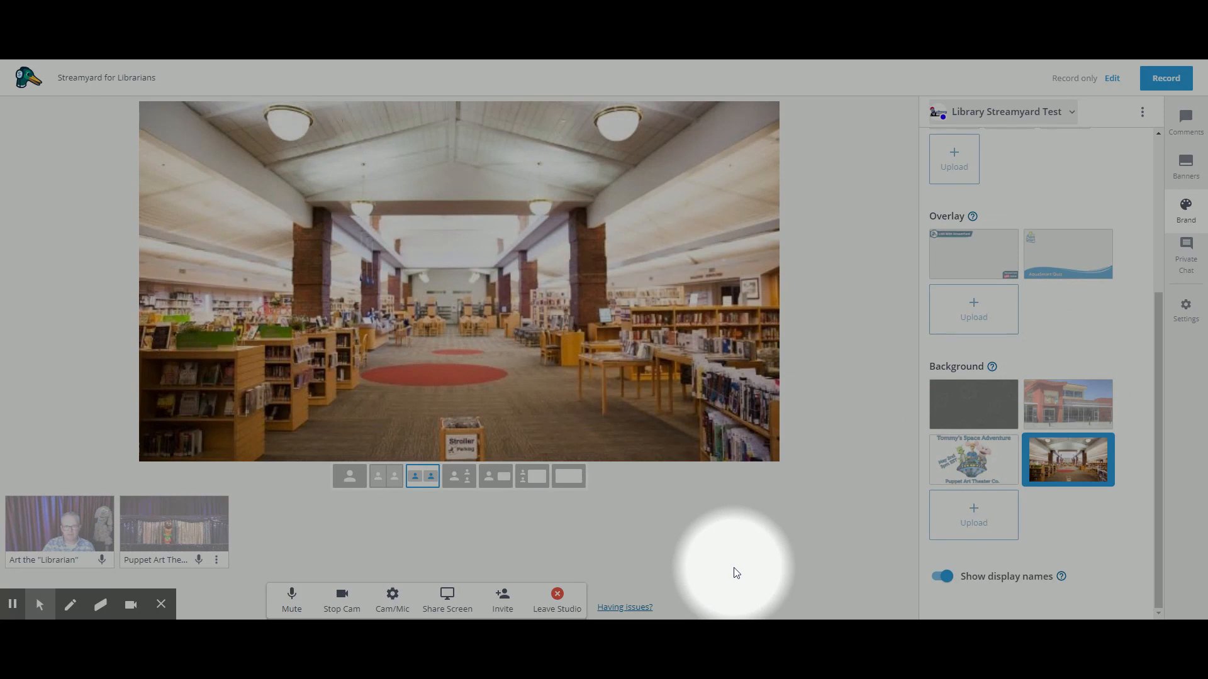
Add the host and the Puppet Art Theater Co. guest to the stream
{"action": "left_click", "coordinate": [45, 534]}
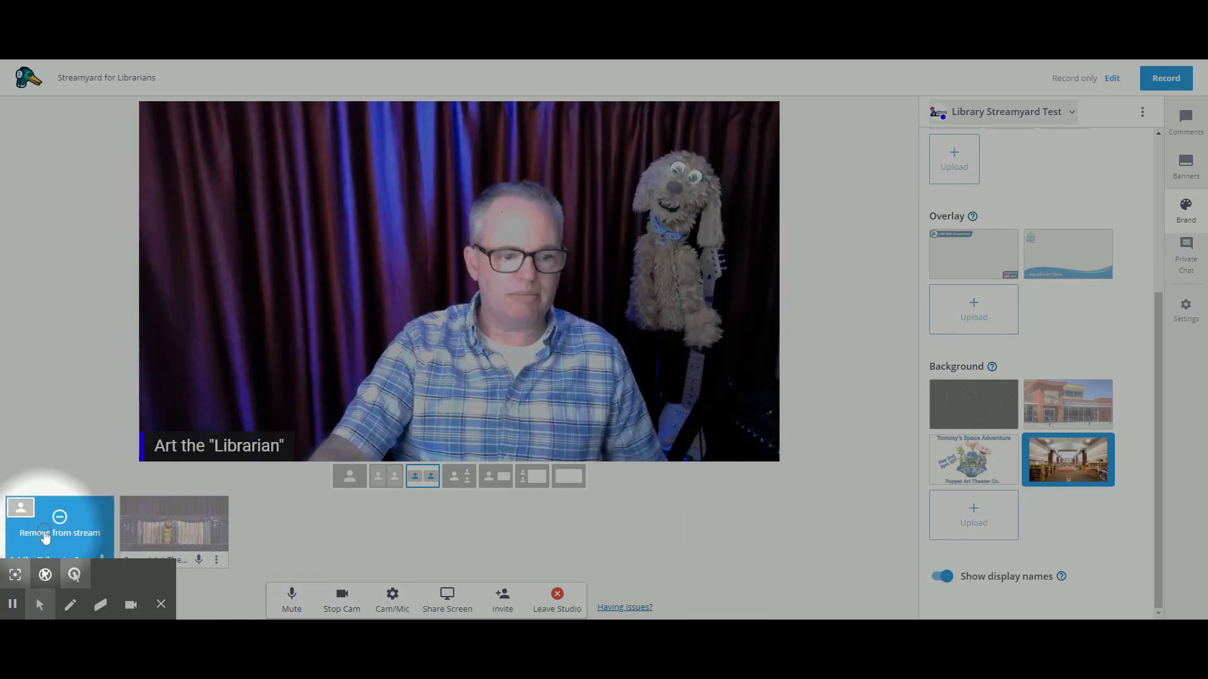
{"action": "mouse_move", "coordinate": [140, 532]}
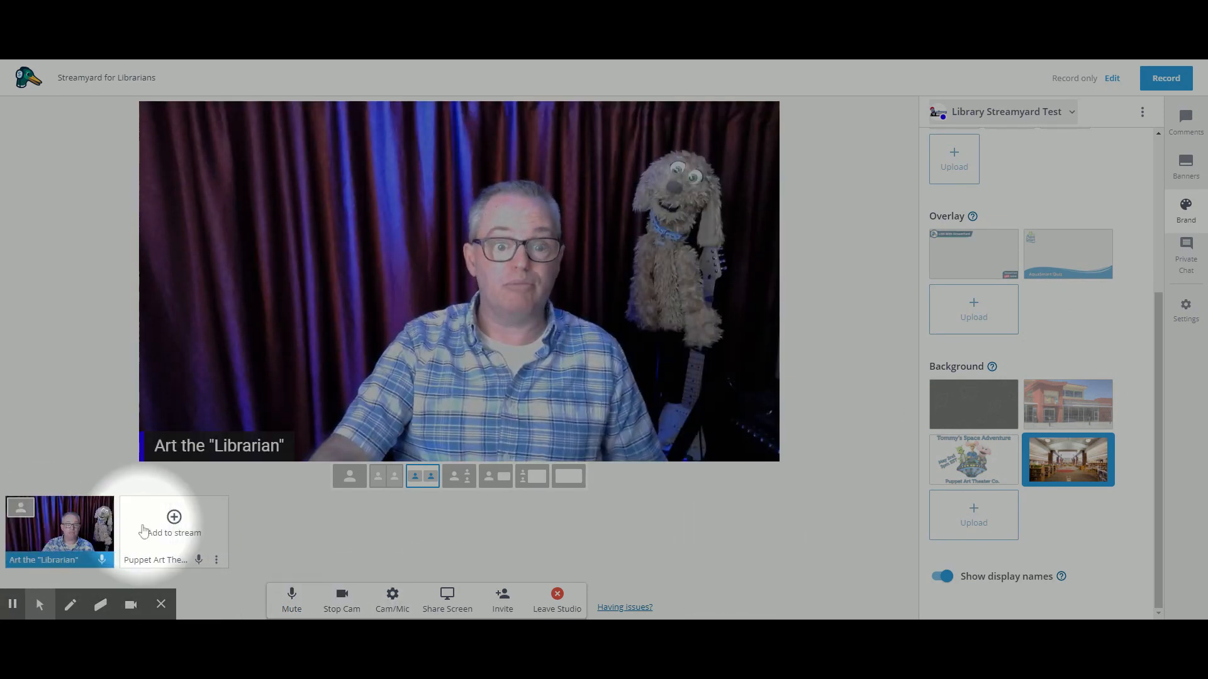
{"action": "left_click", "coordinate": [143, 531]}
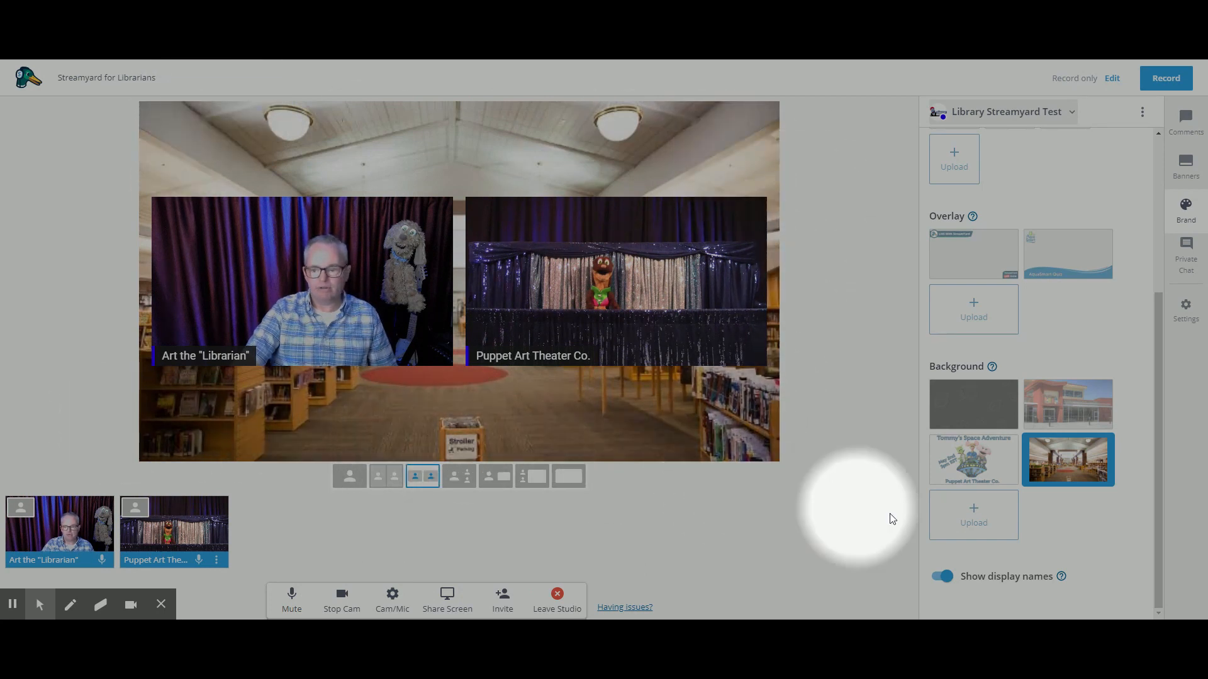
Try the library exterior photo and the dark leaf pattern as backgrounds behind the two participants
{"action": "left_click", "coordinate": [1102, 412]}
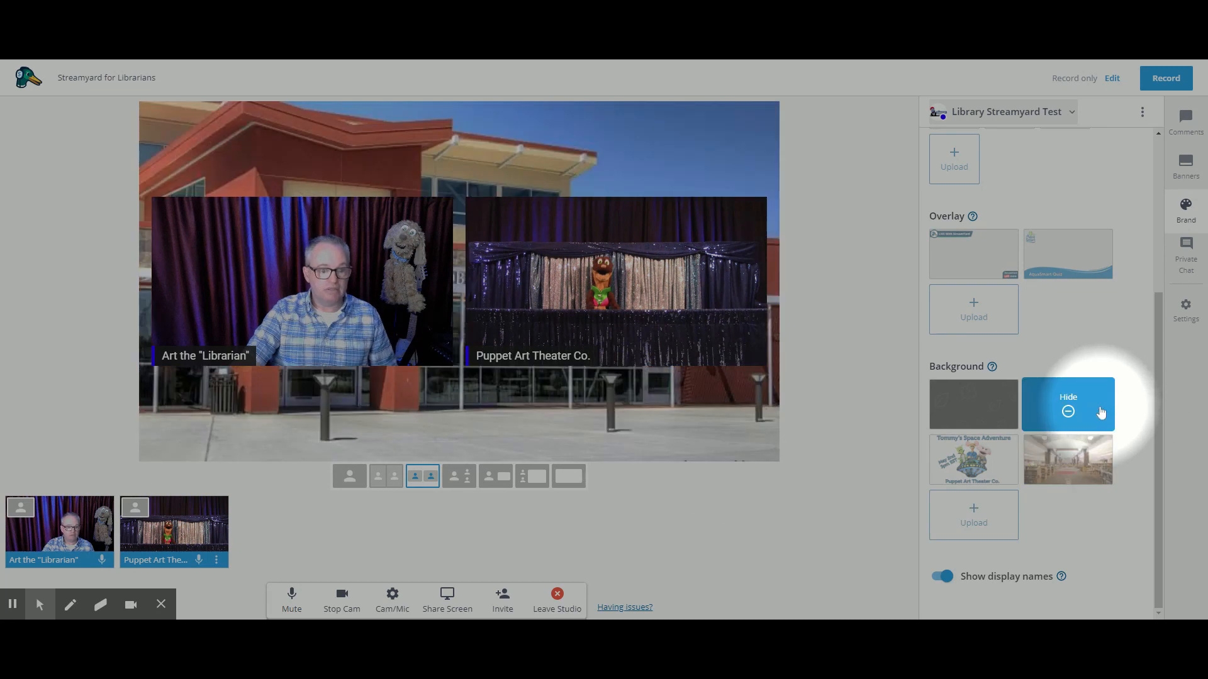
{"action": "left_click", "coordinate": [1005, 416]}
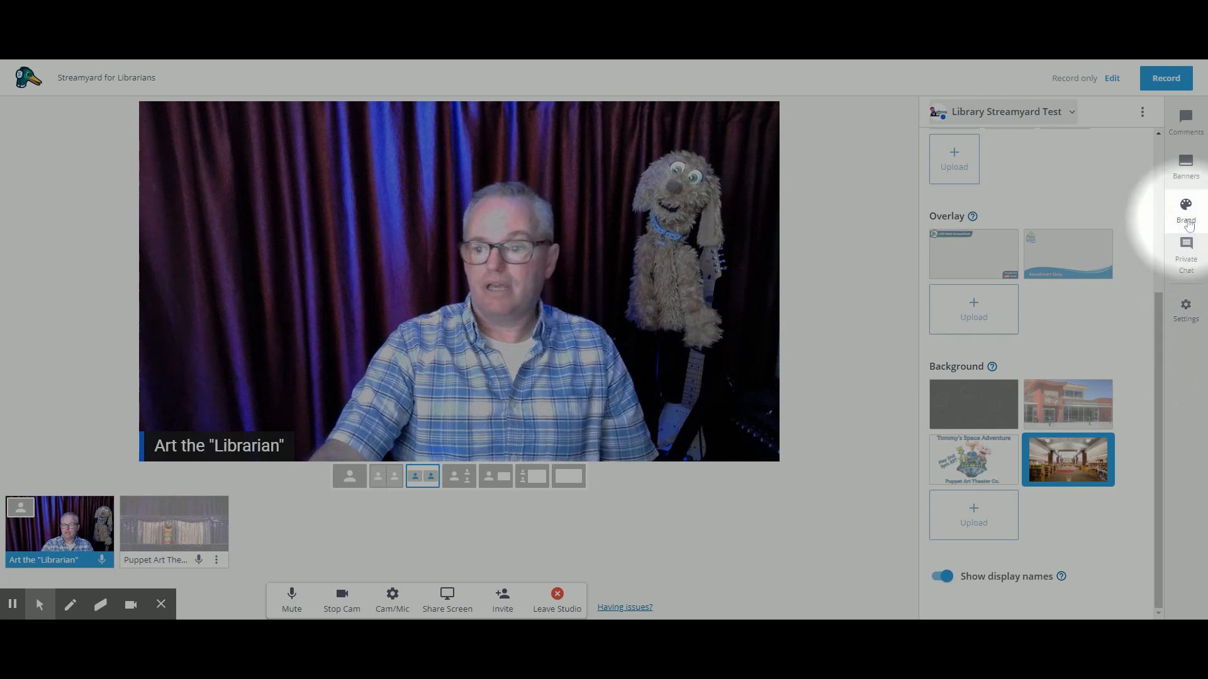
Open the example banners, show "Robbie Waters Library Presents Puppet Art Theater Co." on the stream, hide it, and show it again
{"action": "left_click", "coordinate": [1185, 176]}
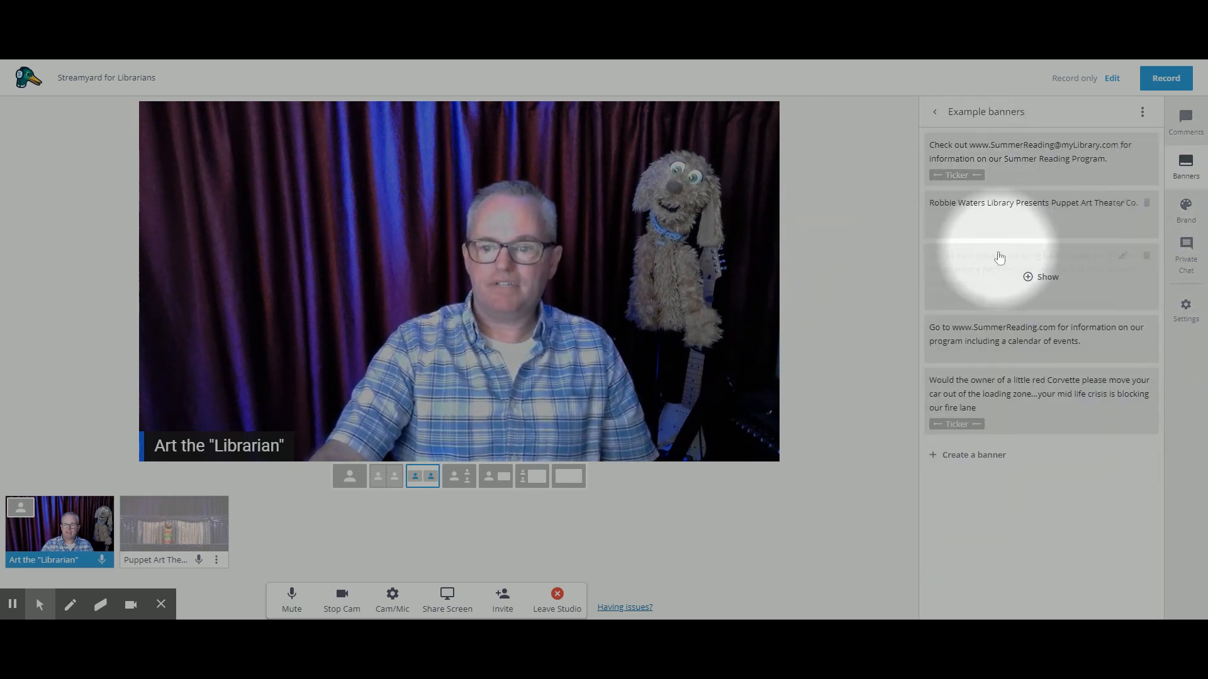
{"action": "mouse_move", "coordinate": [1000, 350]}
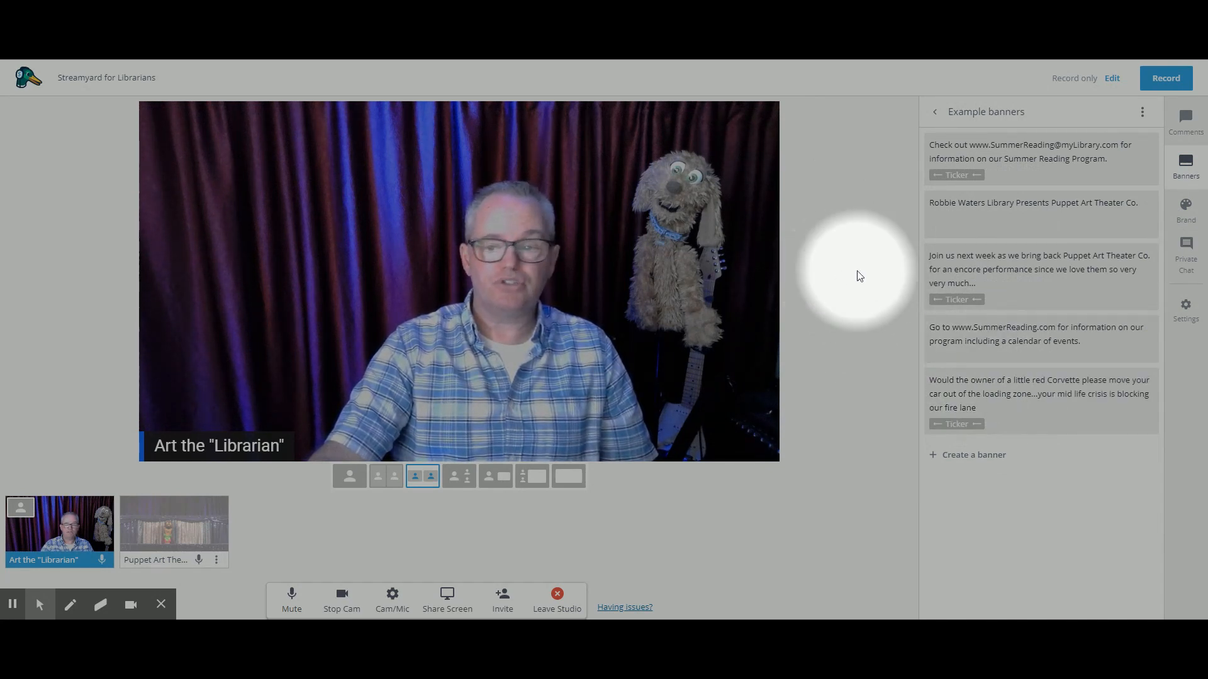
{"action": "mouse_move", "coordinate": [953, 234]}
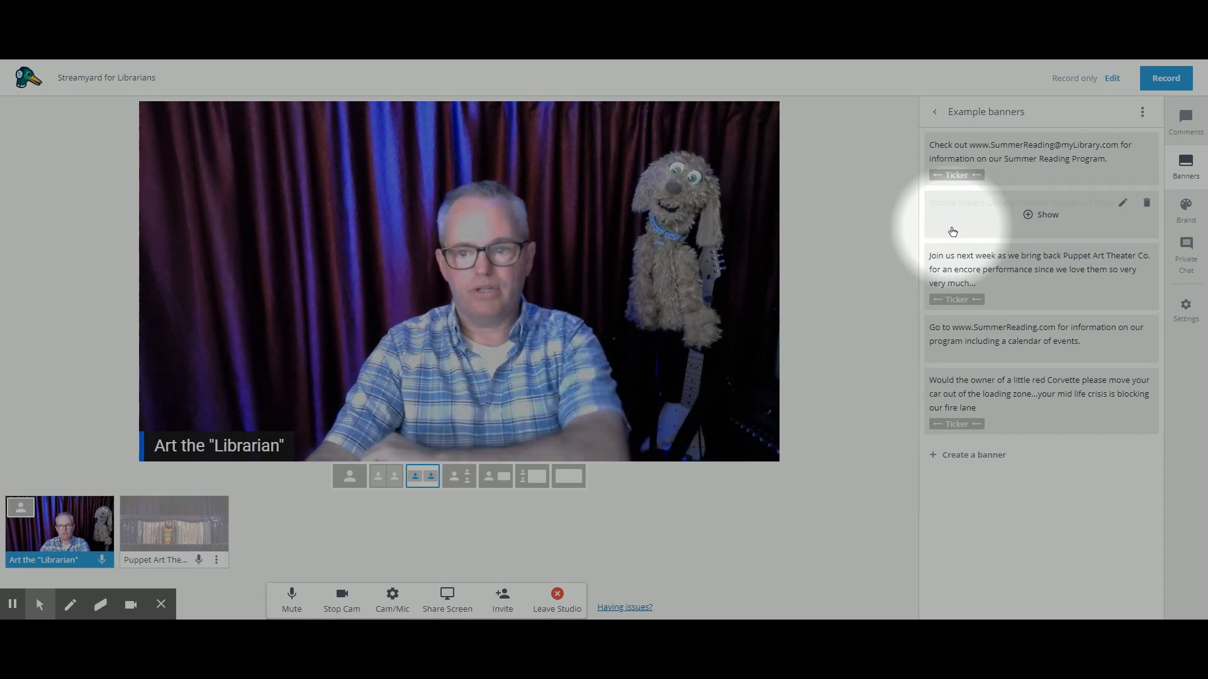
{"action": "left_click", "coordinate": [955, 221]}
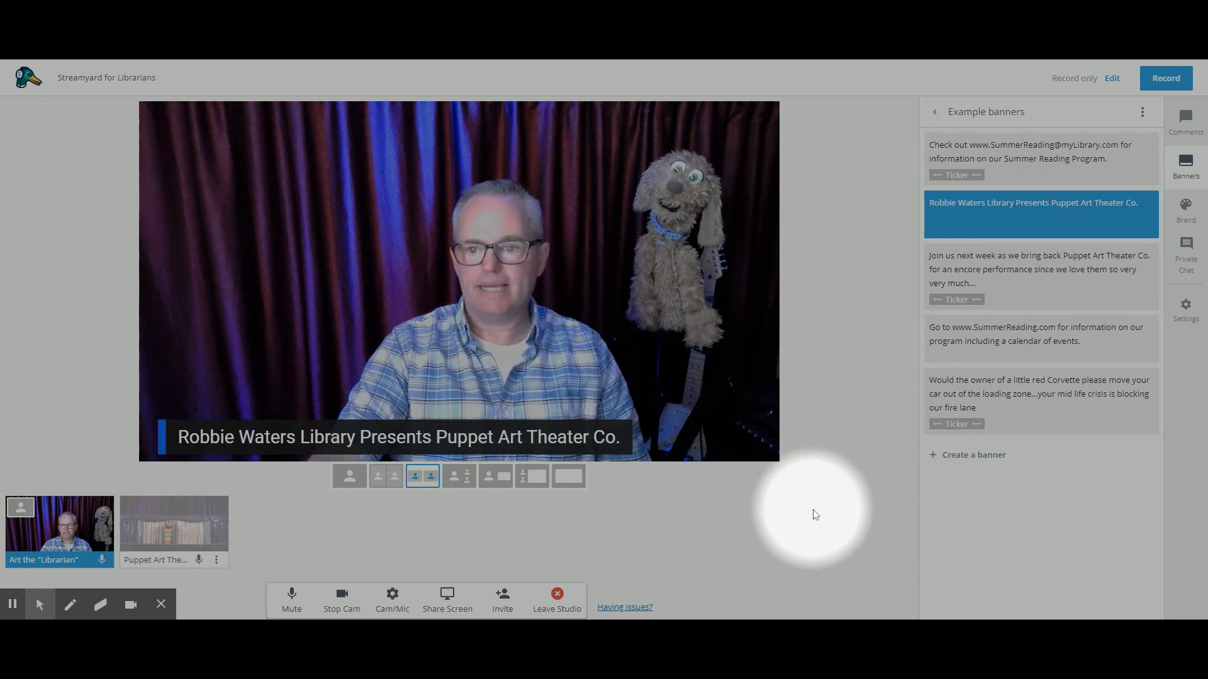
{"action": "left_click", "coordinate": [945, 224]}
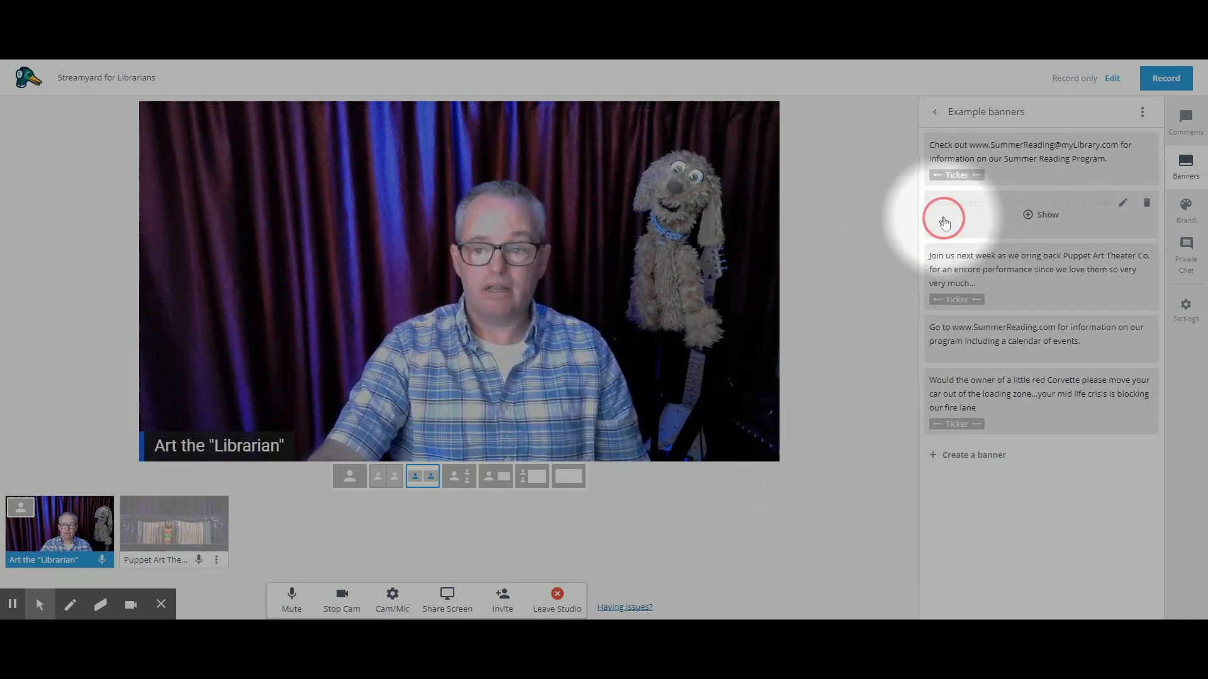
{"action": "left_click", "coordinate": [945, 222]}
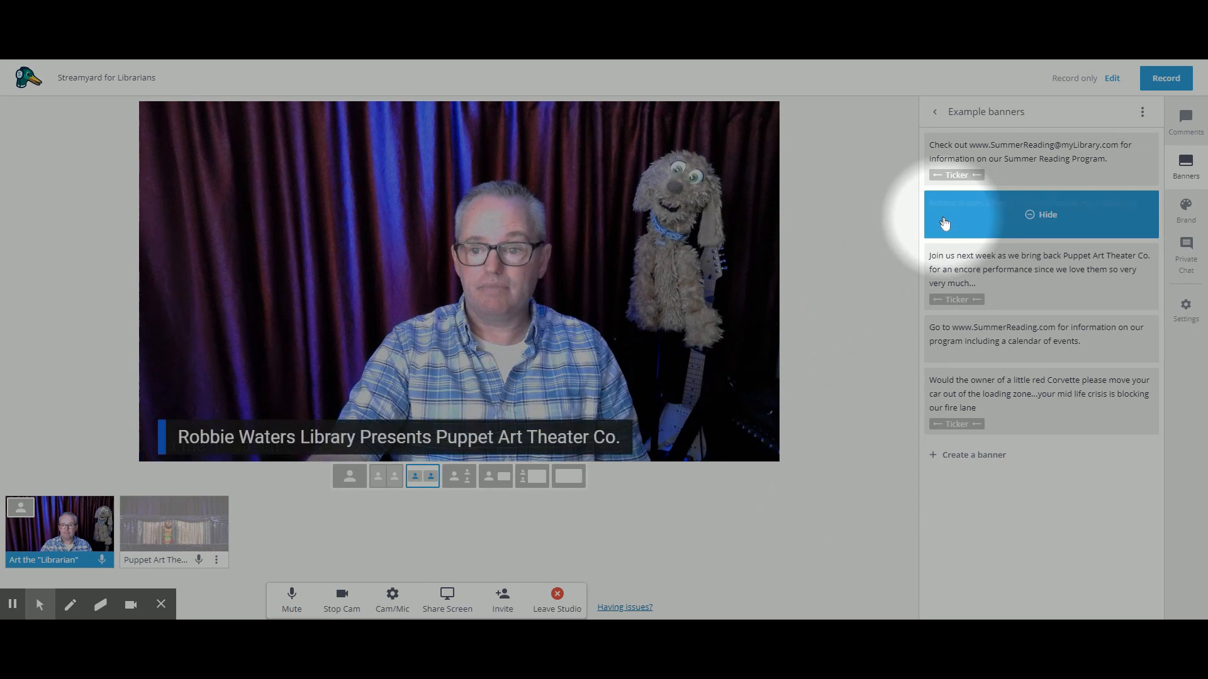
{"action": "left_click", "coordinate": [949, 349]}
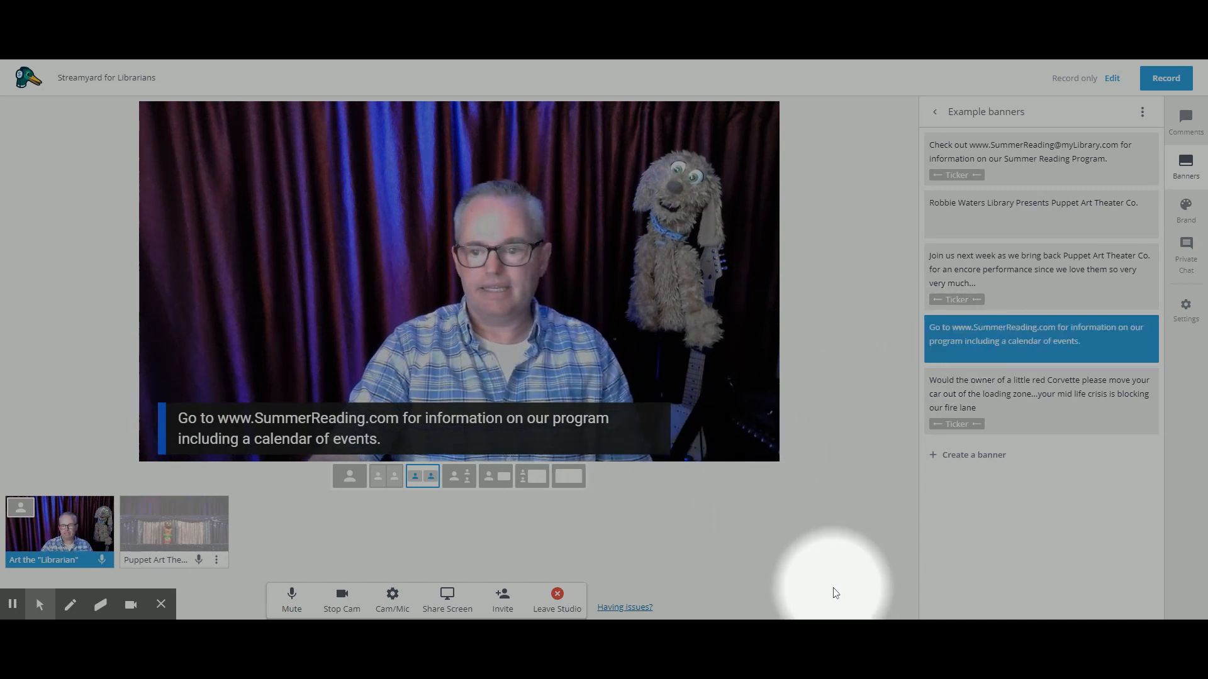
{"action": "left_click", "coordinate": [985, 346]}
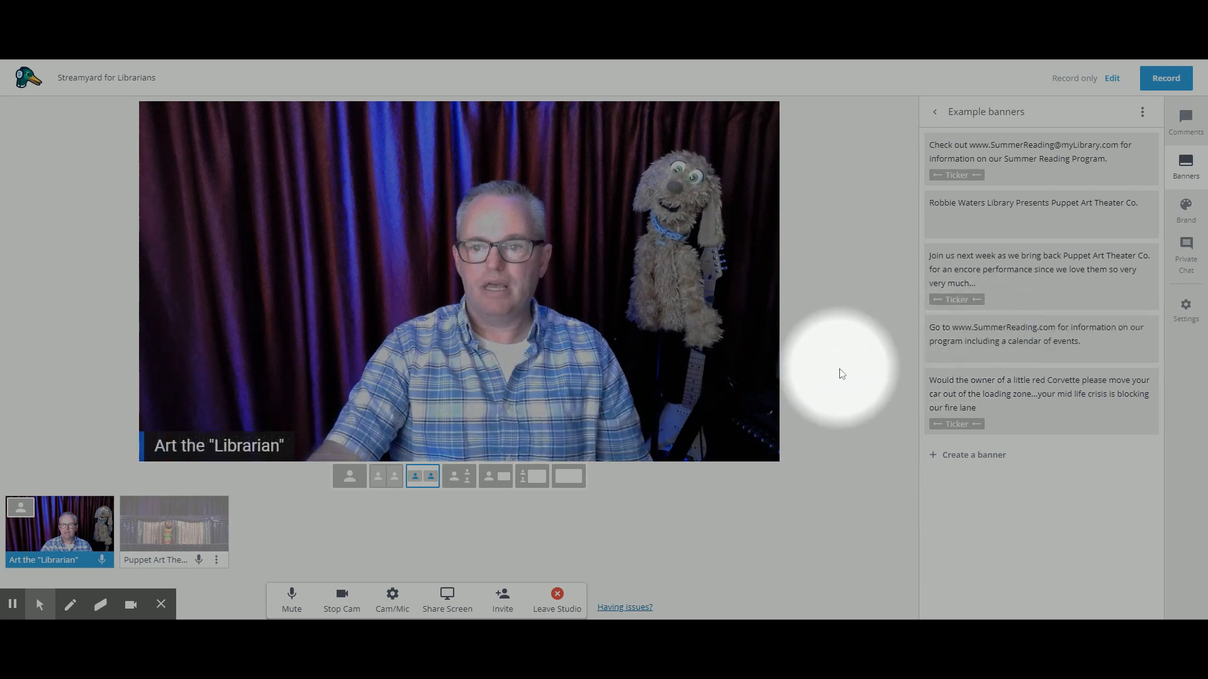
Show the scrolling Summer Reading Program ticker on the stream, hide it, and show it again
{"action": "left_click", "coordinate": [951, 164]}
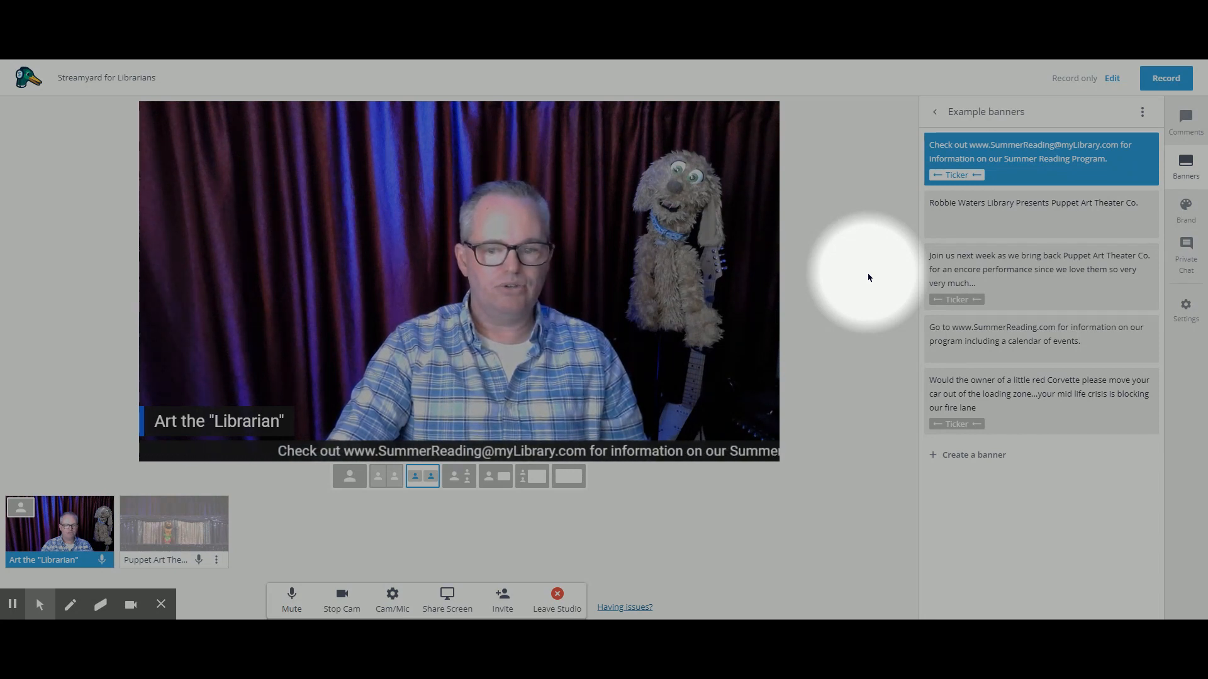
{"action": "left_click", "coordinate": [998, 169]}
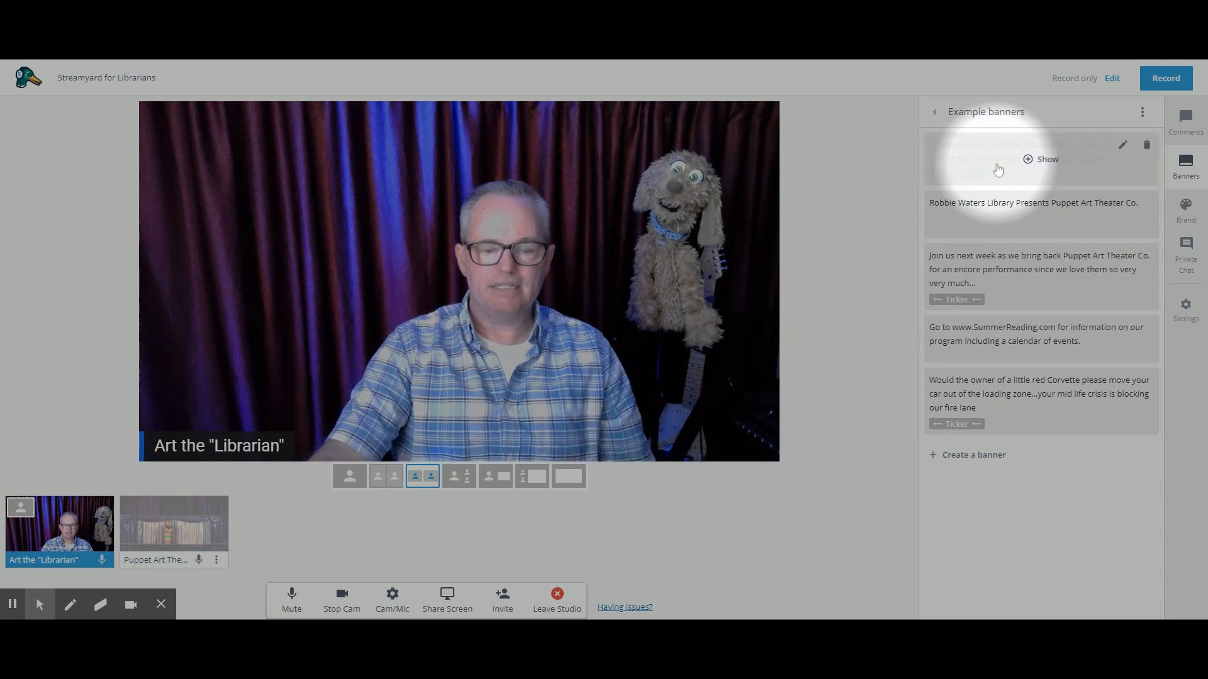
{"action": "left_click", "coordinate": [1025, 158]}
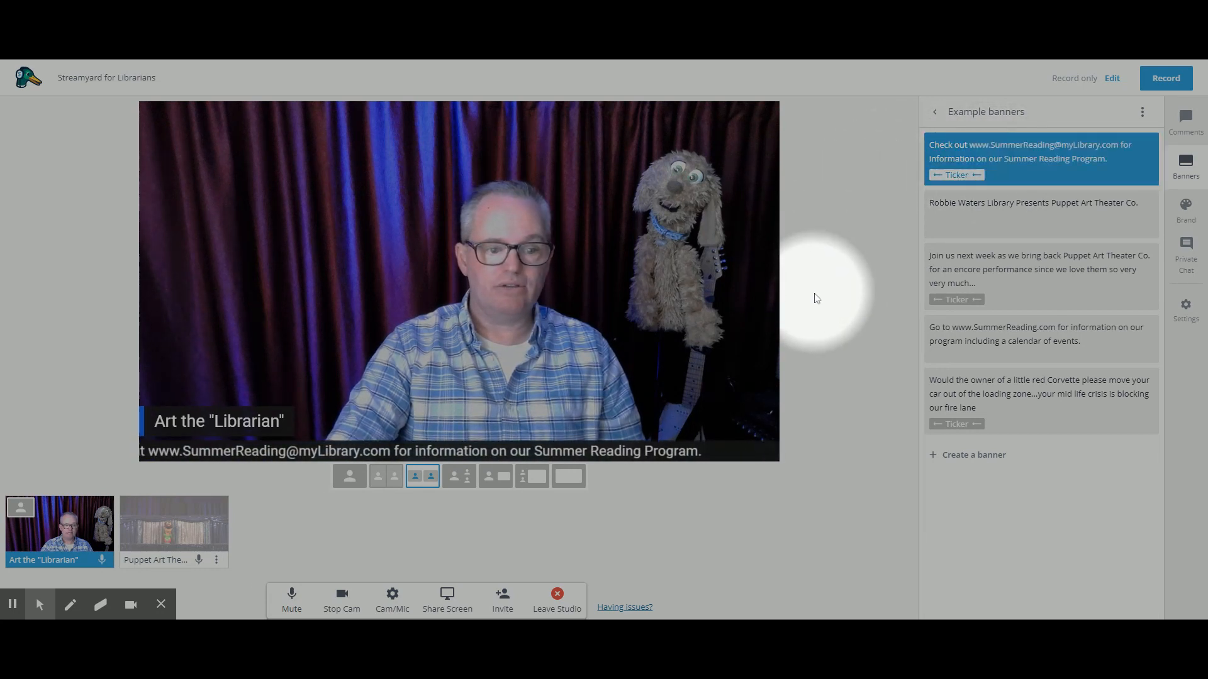
Switch the ticker to the Puppet Art Theater Co. encore announcement and then to the little red Corvette message
{"action": "left_click", "coordinate": [986, 281]}
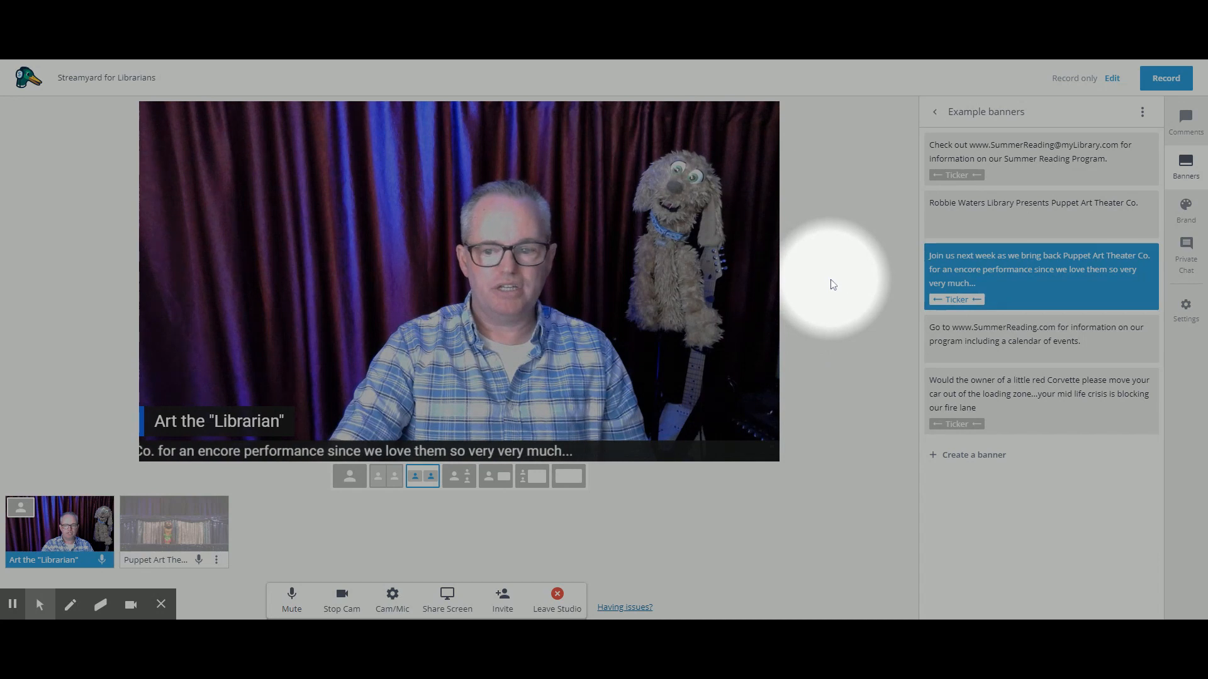
{"action": "left_click", "coordinate": [942, 394]}
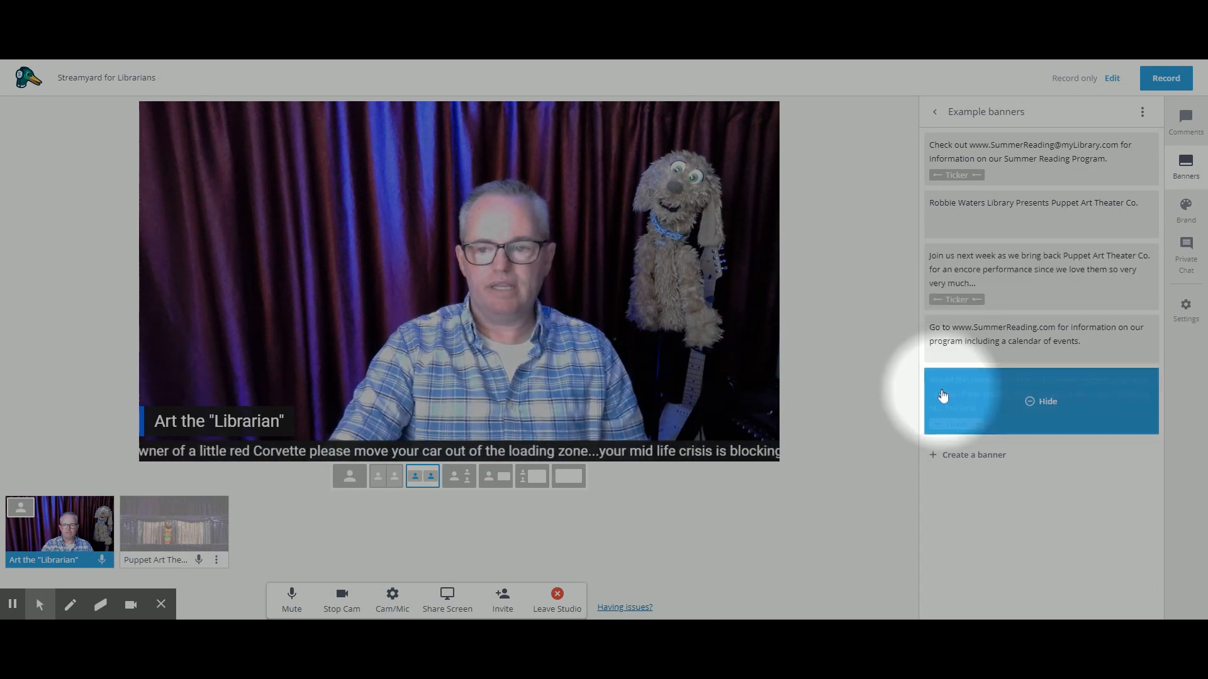
{"action": "left_click", "coordinate": [943, 343]}
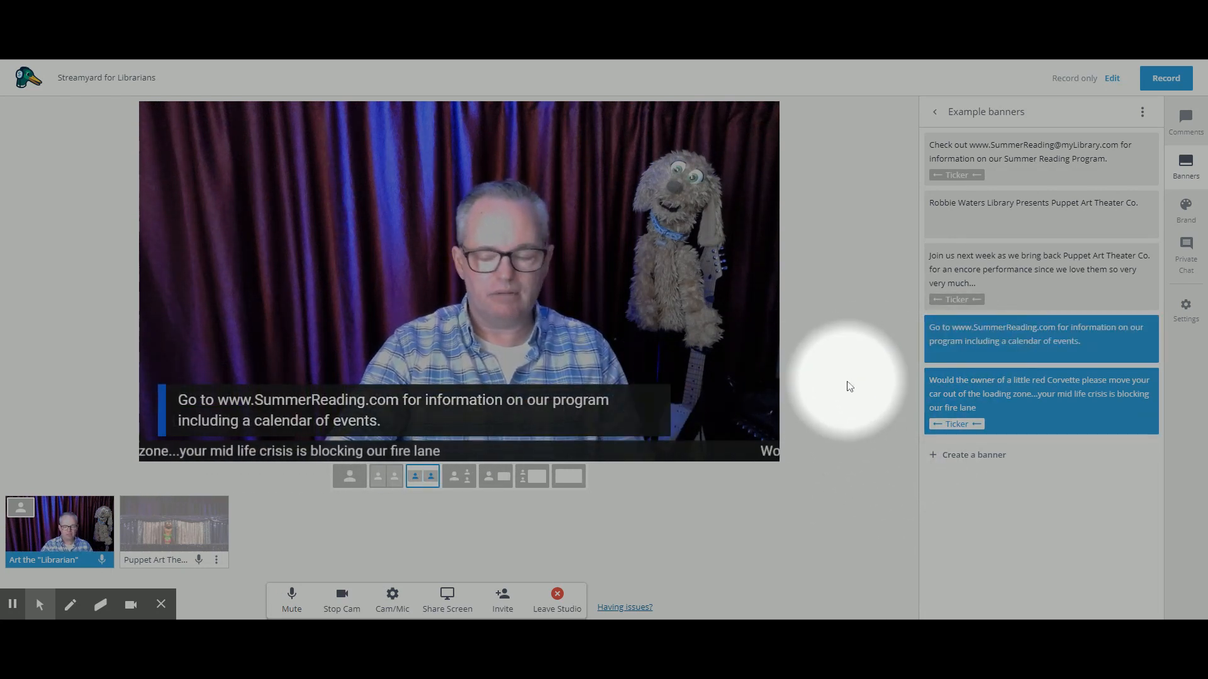
{"action": "left_click", "coordinate": [935, 343]}
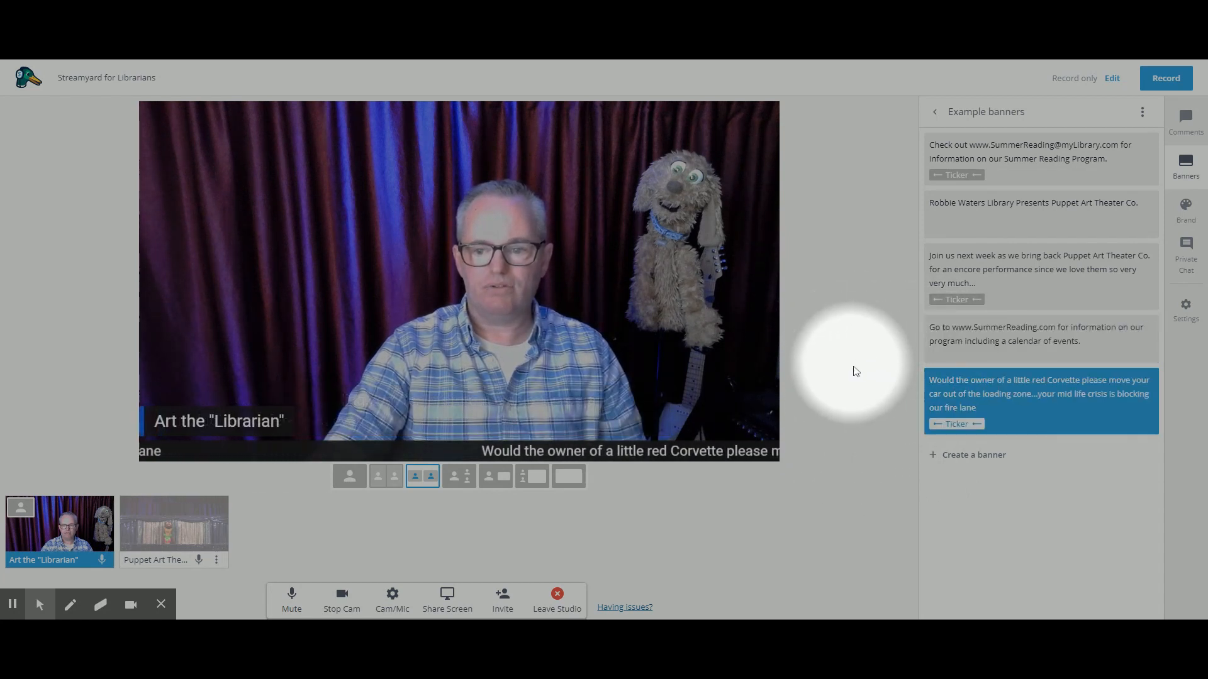
{"action": "left_click", "coordinate": [944, 394]}
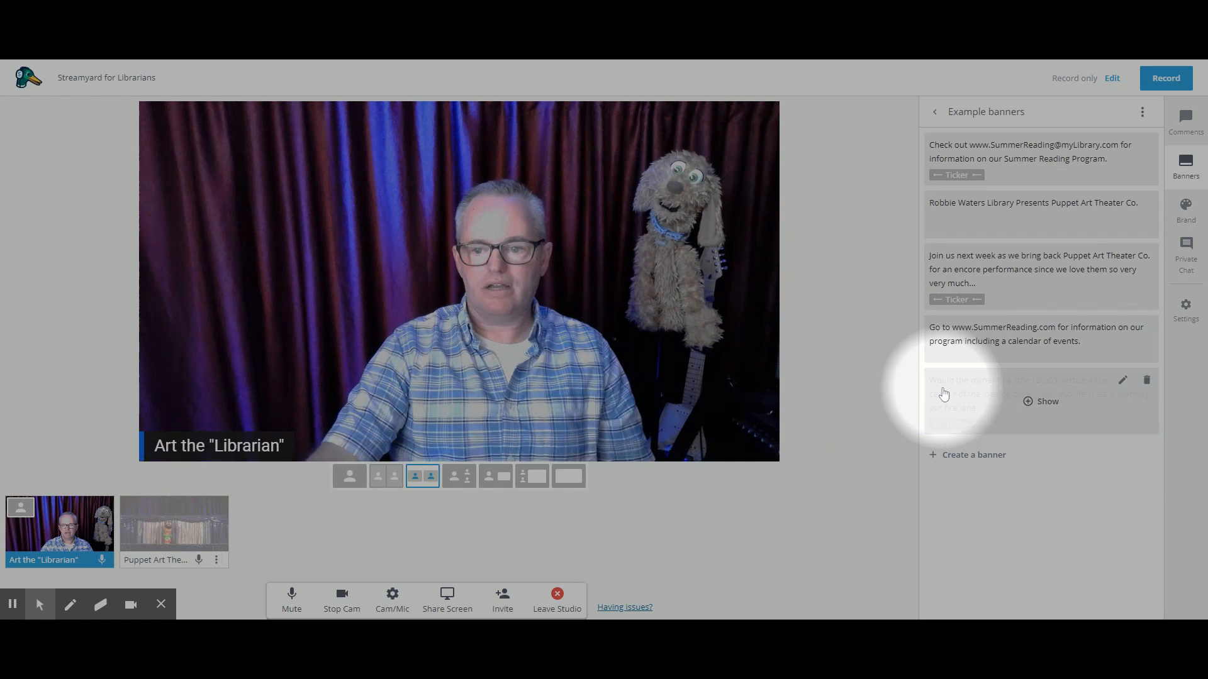
{"action": "left_click", "coordinate": [941, 393]}
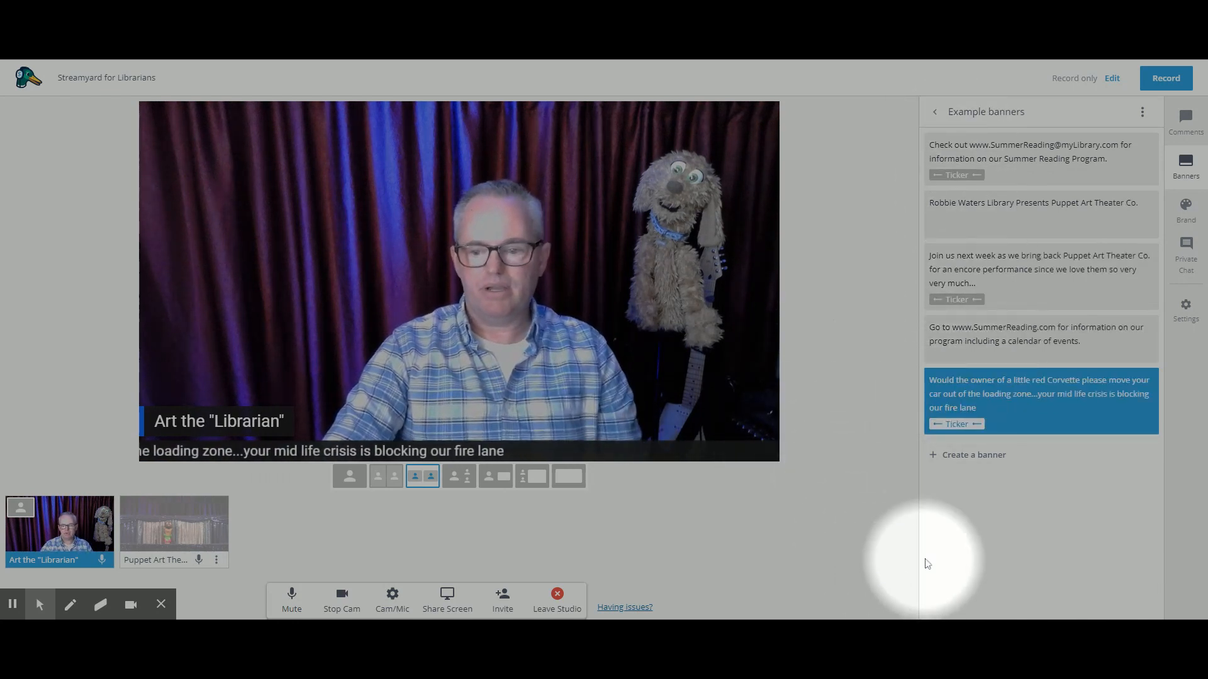
Create a banner reading "Art loves puppets" that scrolls across the bottom as a ticker, and show it briefly on the stream
{"action": "left_click", "coordinate": [945, 458]}
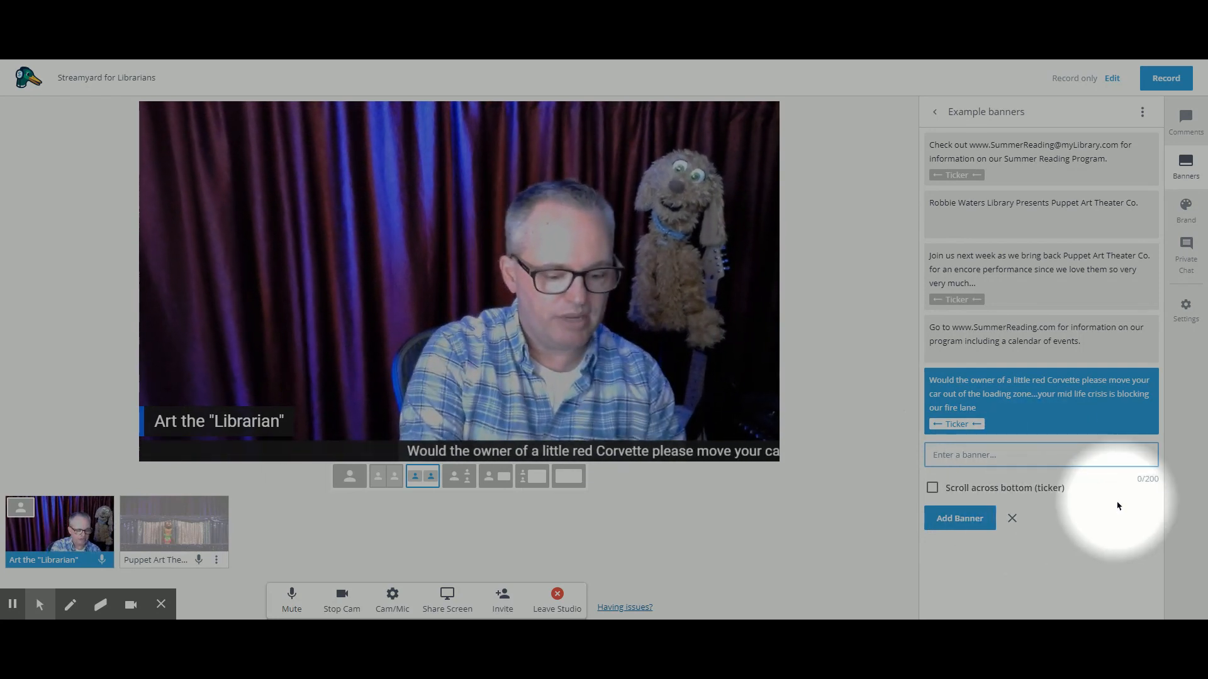
{"action": "type", "text": "Art"}
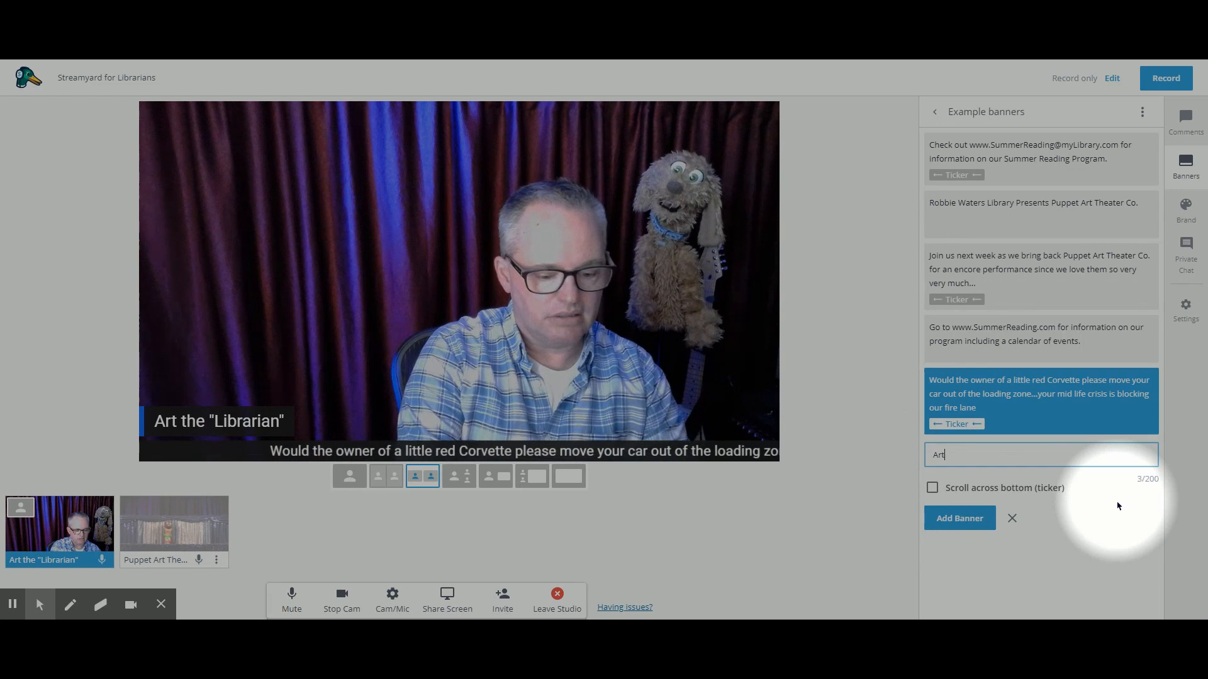
{"action": "type", "text": " Lioves"}
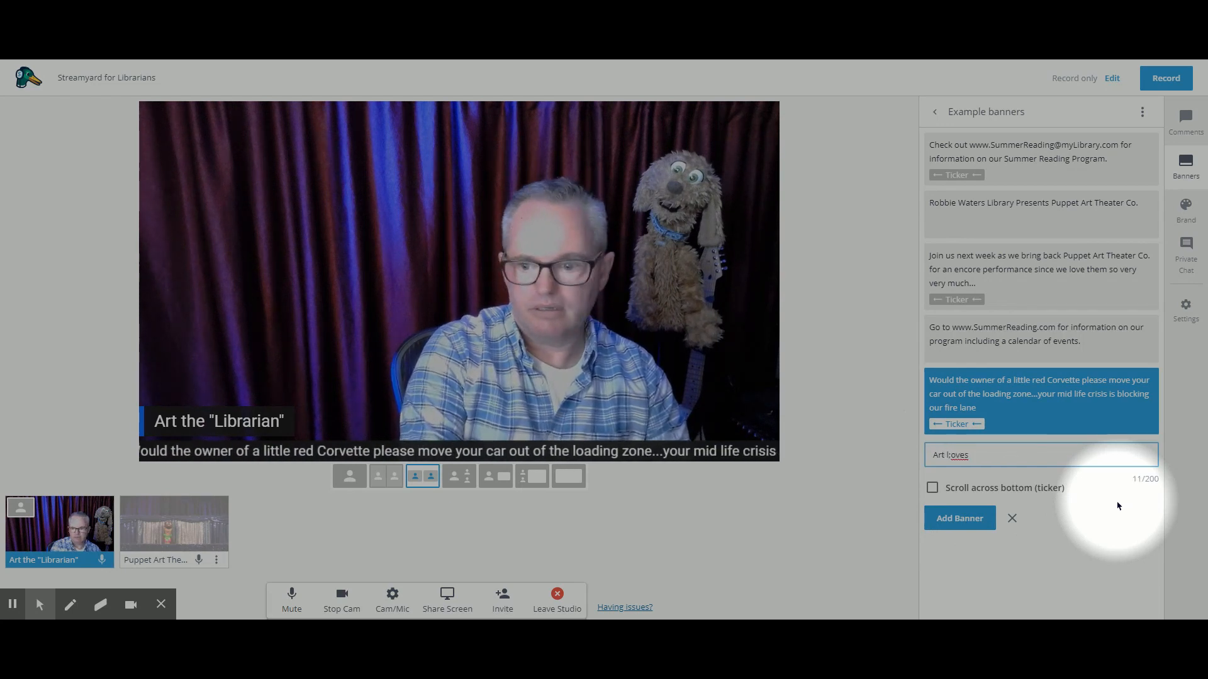
{"action": "key", "text": "BackSpace"}
{"action": "key", "text": "BackSpace"}
{"action": "key", "text": "BackSpace"}
{"action": "type", "text": "oves puppets"}
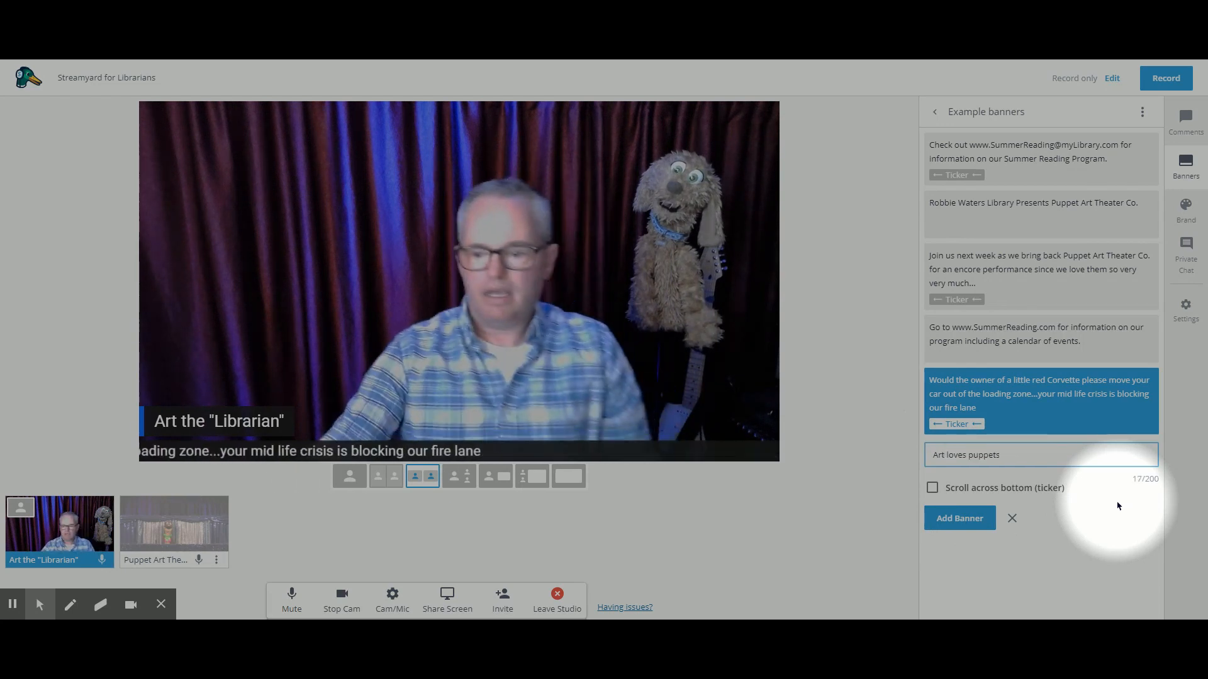
{"action": "left_click", "coordinate": [933, 490]}
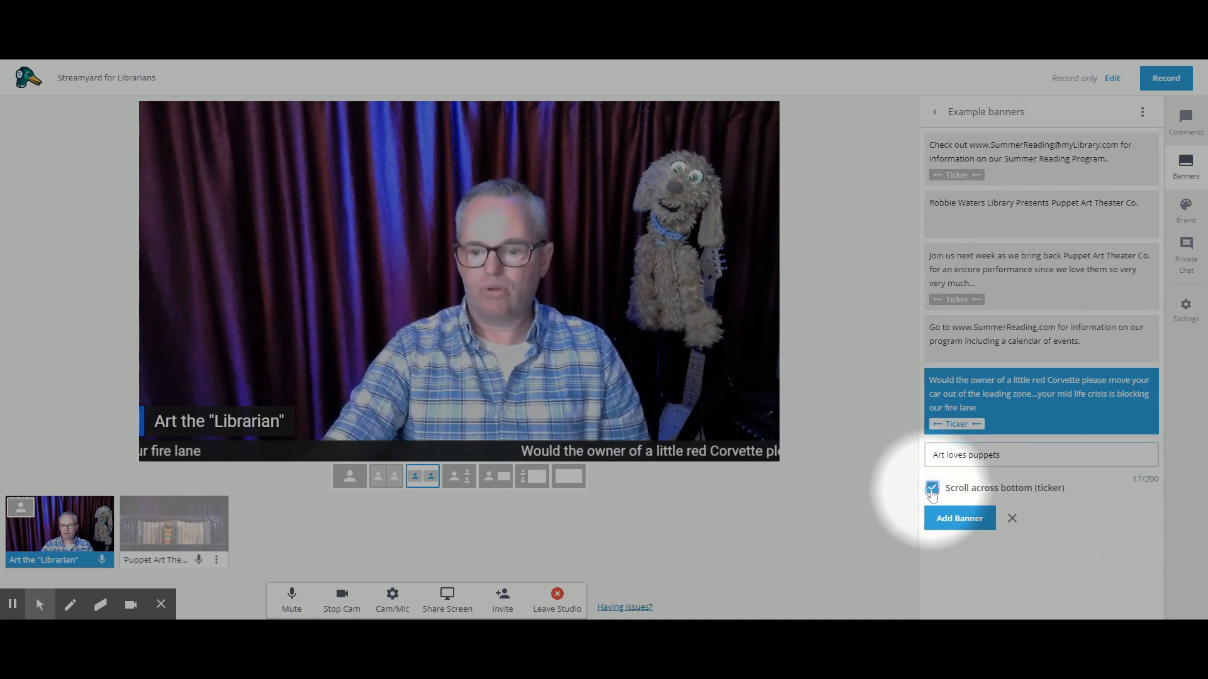
{"action": "left_click", "coordinate": [946, 519]}
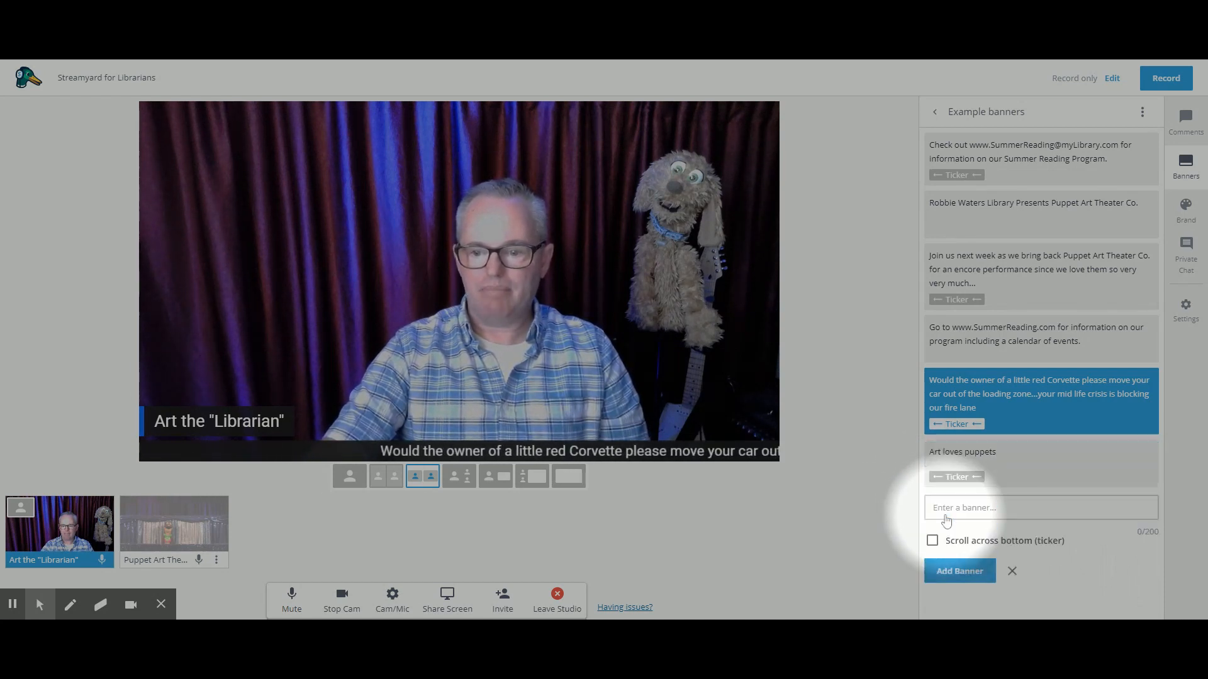
{"action": "left_click", "coordinate": [1043, 464]}
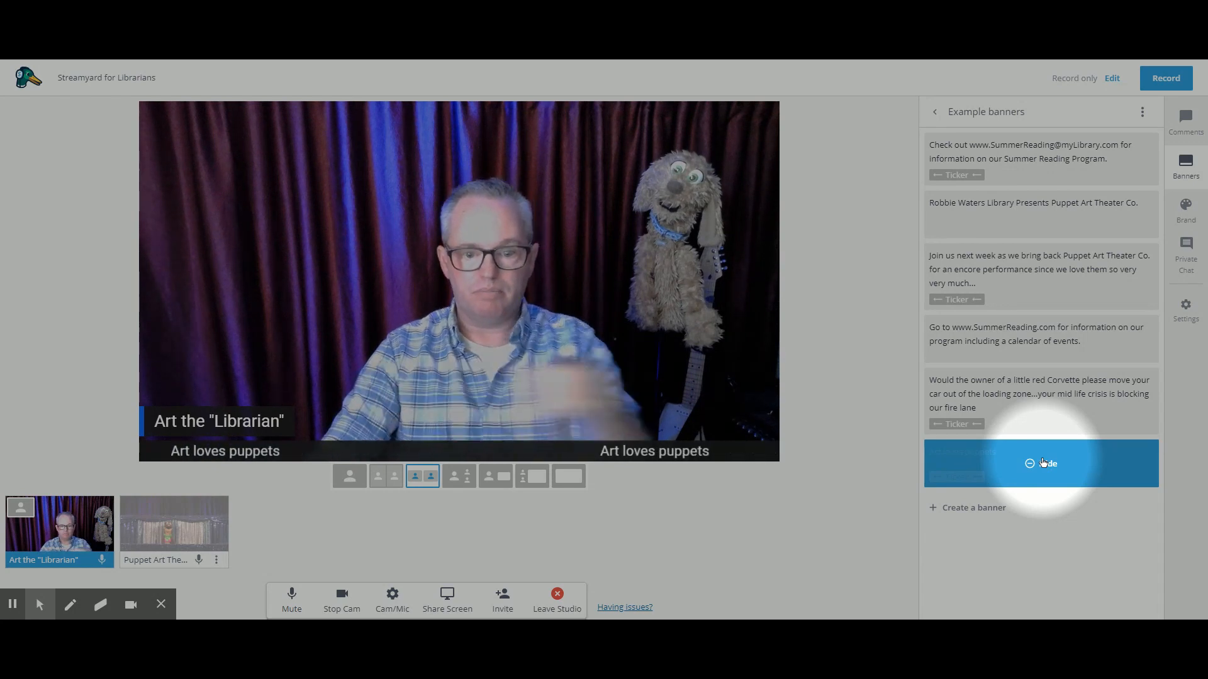
{"action": "left_click", "coordinate": [1043, 464]}
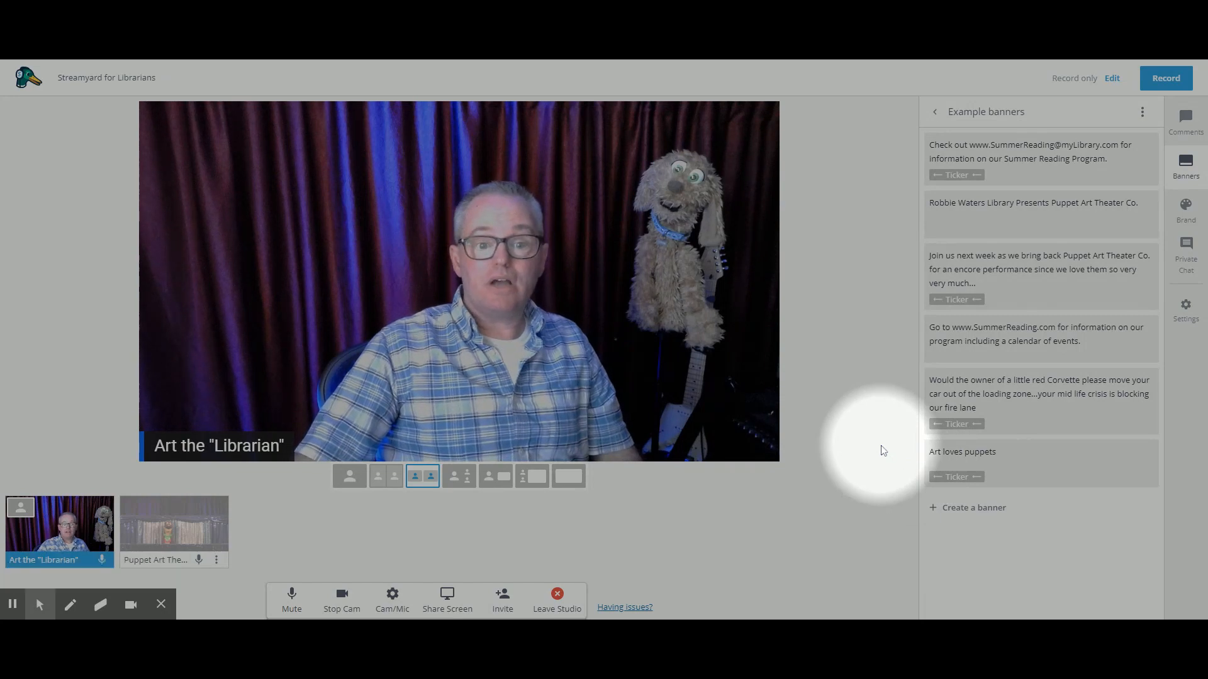
Open the viewer comments, hide the example StreamYard comment, and add the librarian's camera to the stream
{"action": "left_click", "coordinate": [1185, 120]}
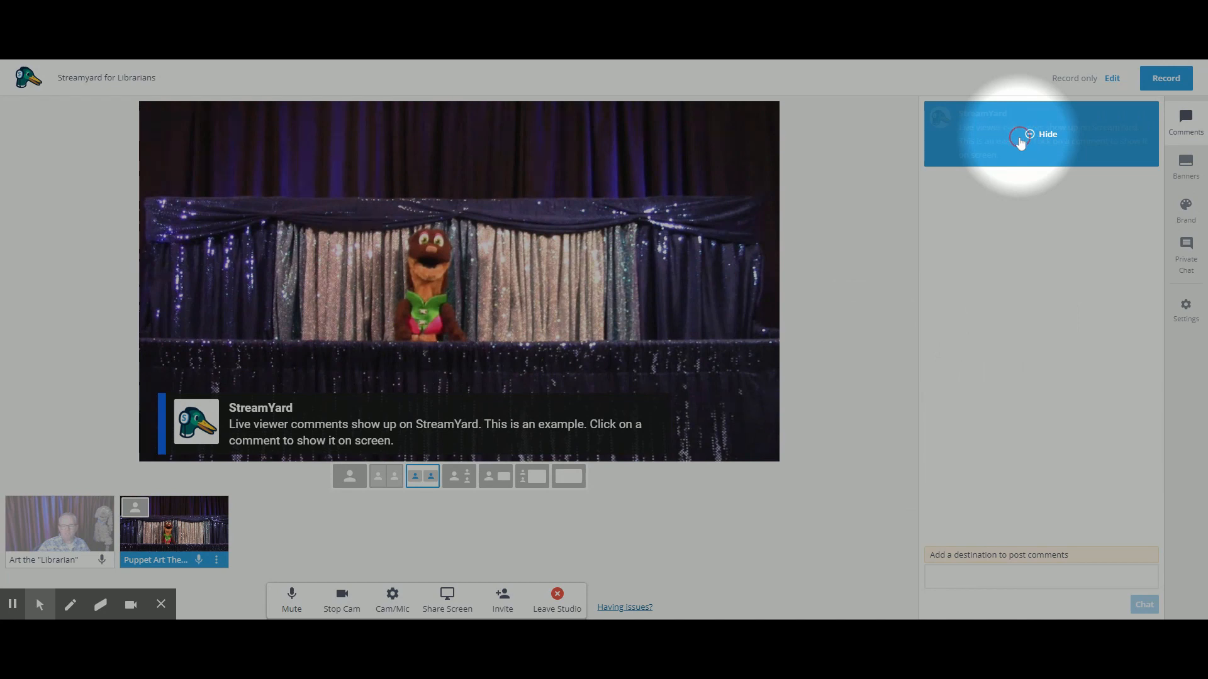
{"action": "left_click", "coordinate": [1018, 142]}
{"action": "left_click", "coordinate": [31, 534]}
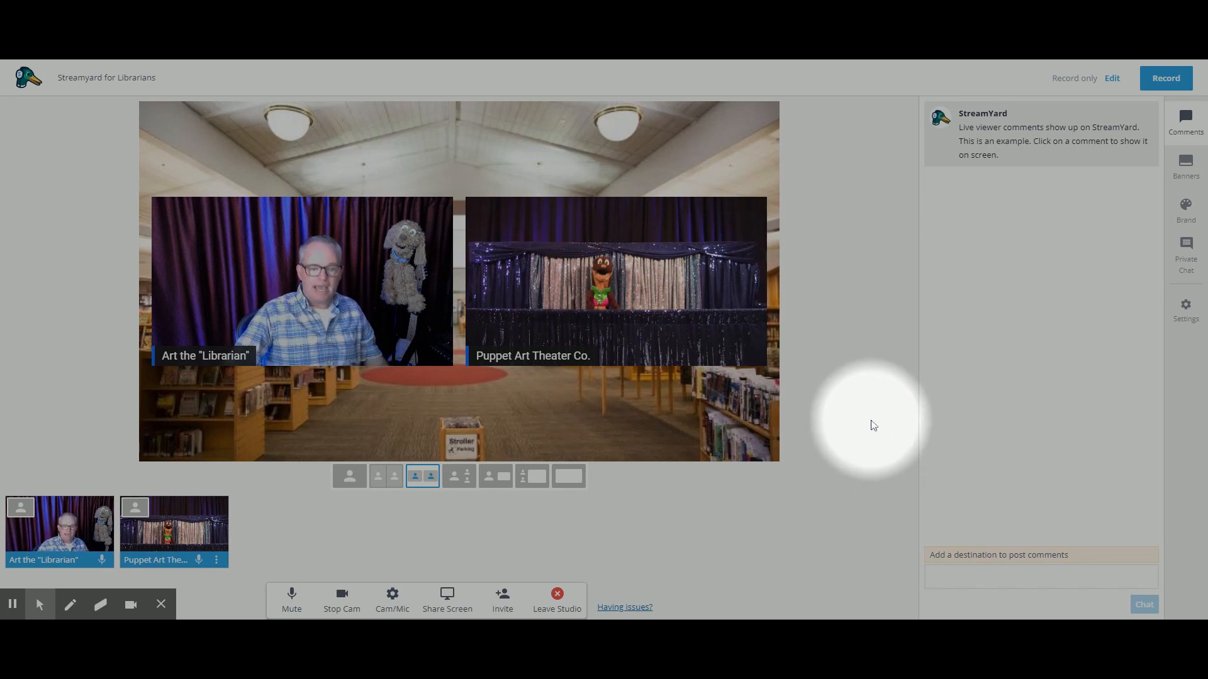
Show the example StreamYard comment on the stream with both participants, and hide it again
{"action": "mouse_move", "coordinate": [1069, 117]}
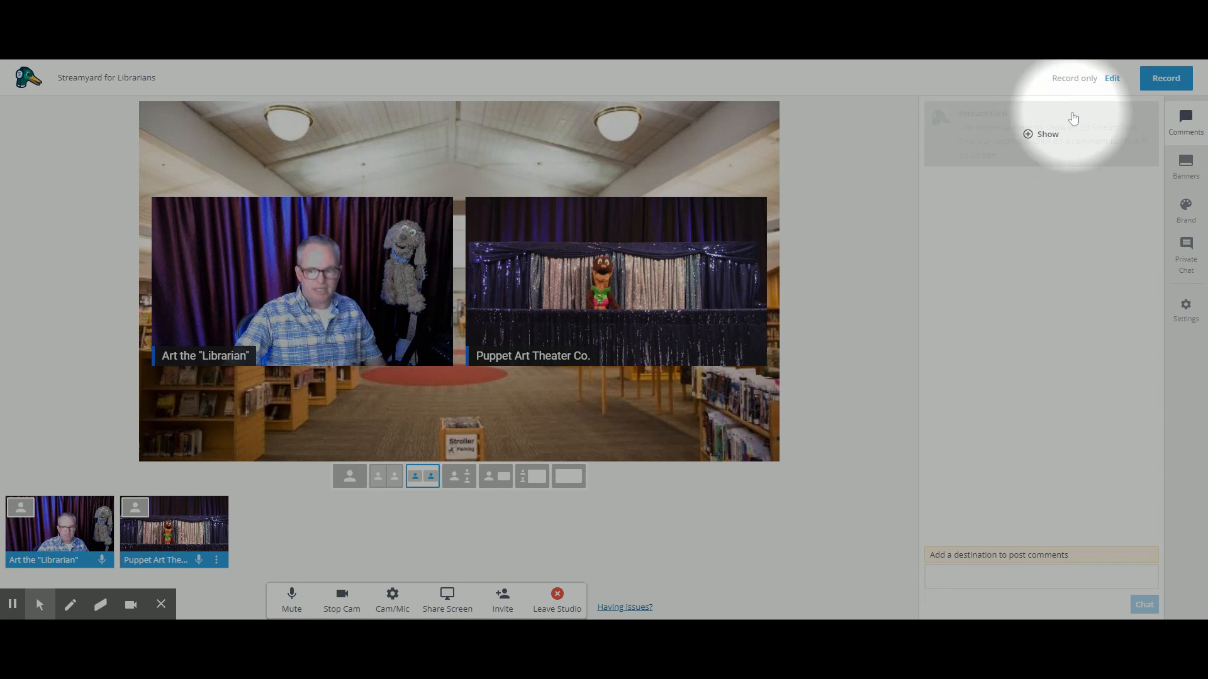
{"action": "left_click", "coordinate": [989, 145]}
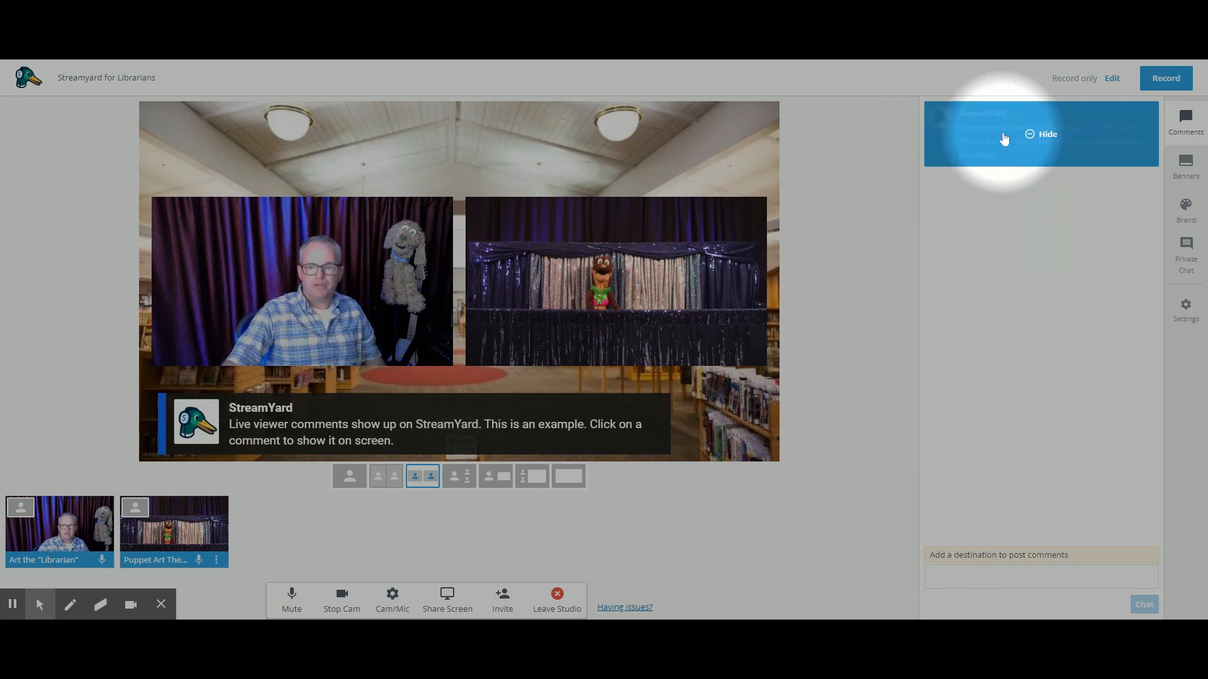
{"action": "left_click", "coordinate": [1005, 136]}
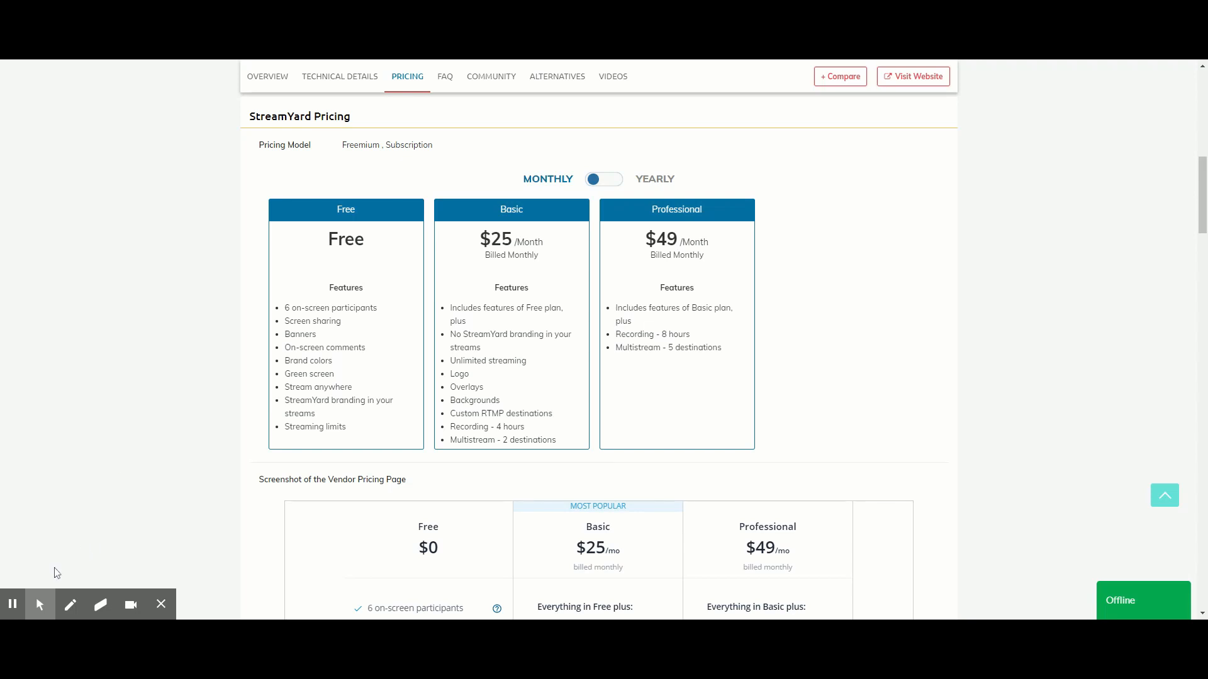
Compare the StreamYard plan prices by switching the pricing page to yearly billing and back to monthly
{"action": "mouse_move", "coordinate": [39, 598]}
{"action": "left_click", "coordinate": [15, 576]}
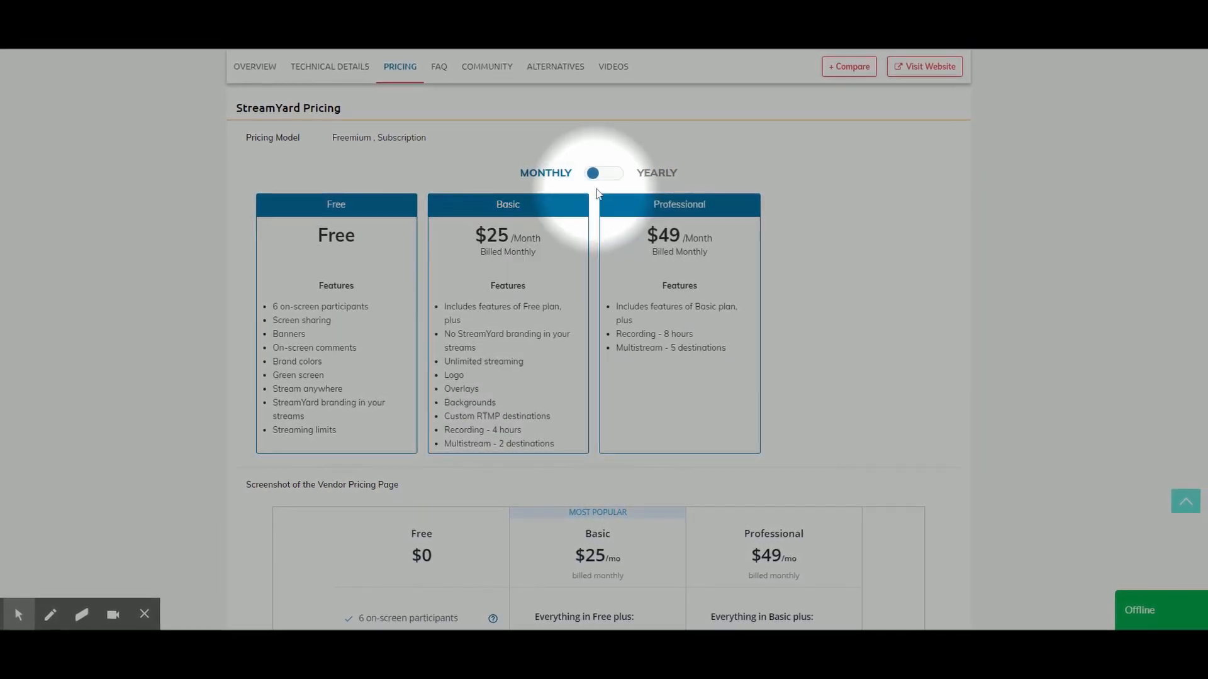
{"action": "left_click", "coordinate": [608, 176]}
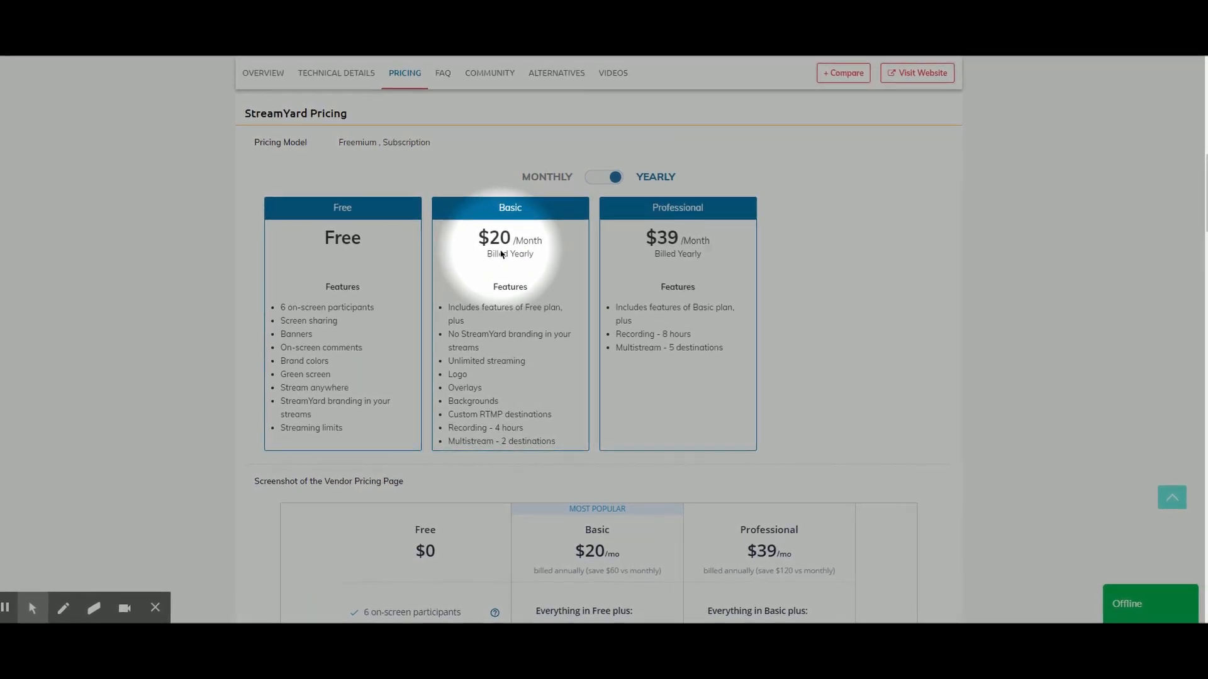
{"action": "left_click", "coordinate": [605, 178]}
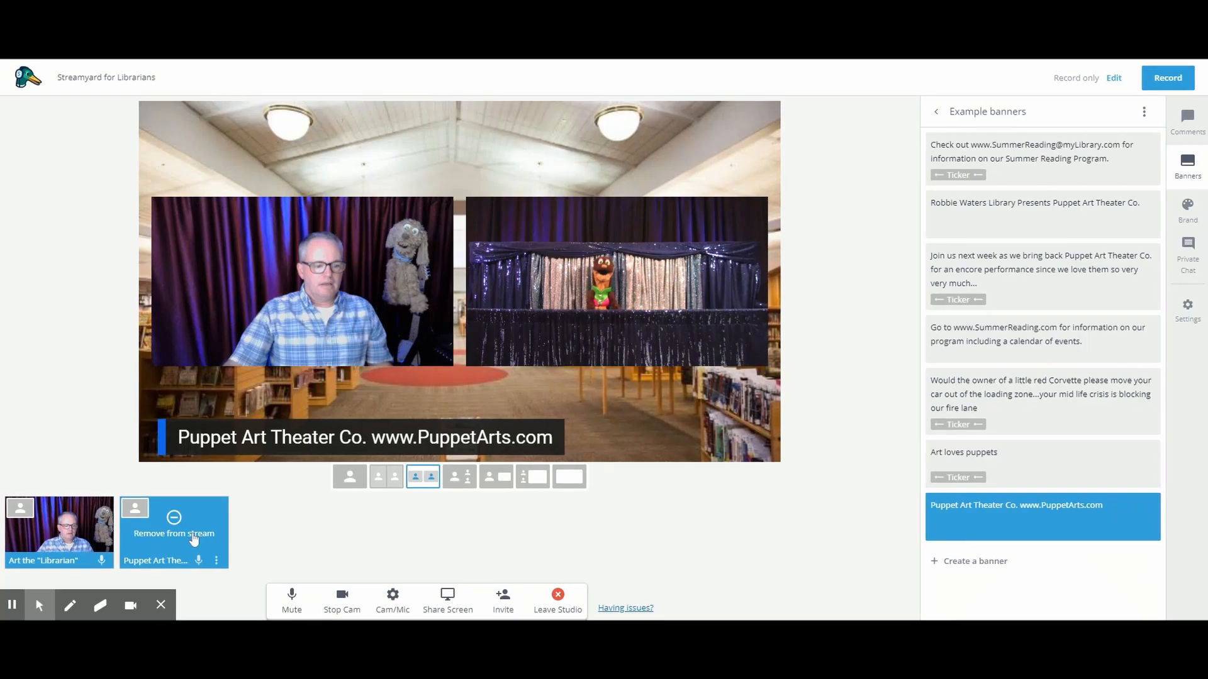
In the StreamYard studio, remove Puppet Art Theater Co. from the stream
{"action": "left_click", "coordinate": [193, 539]}
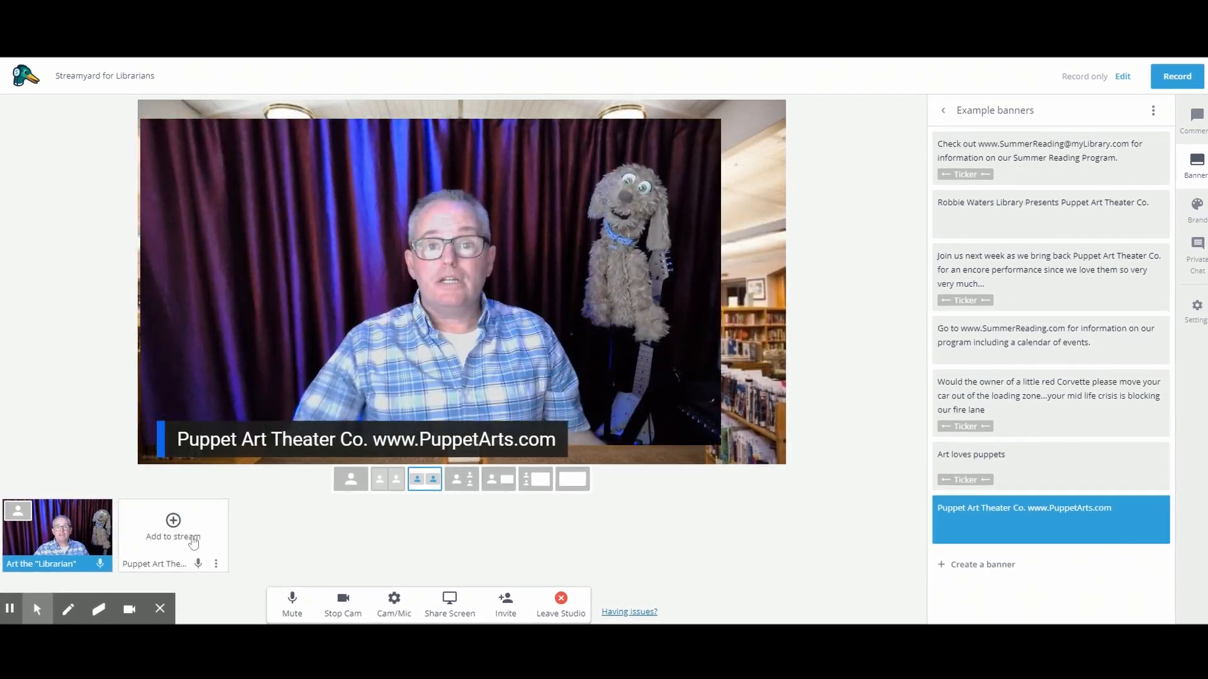